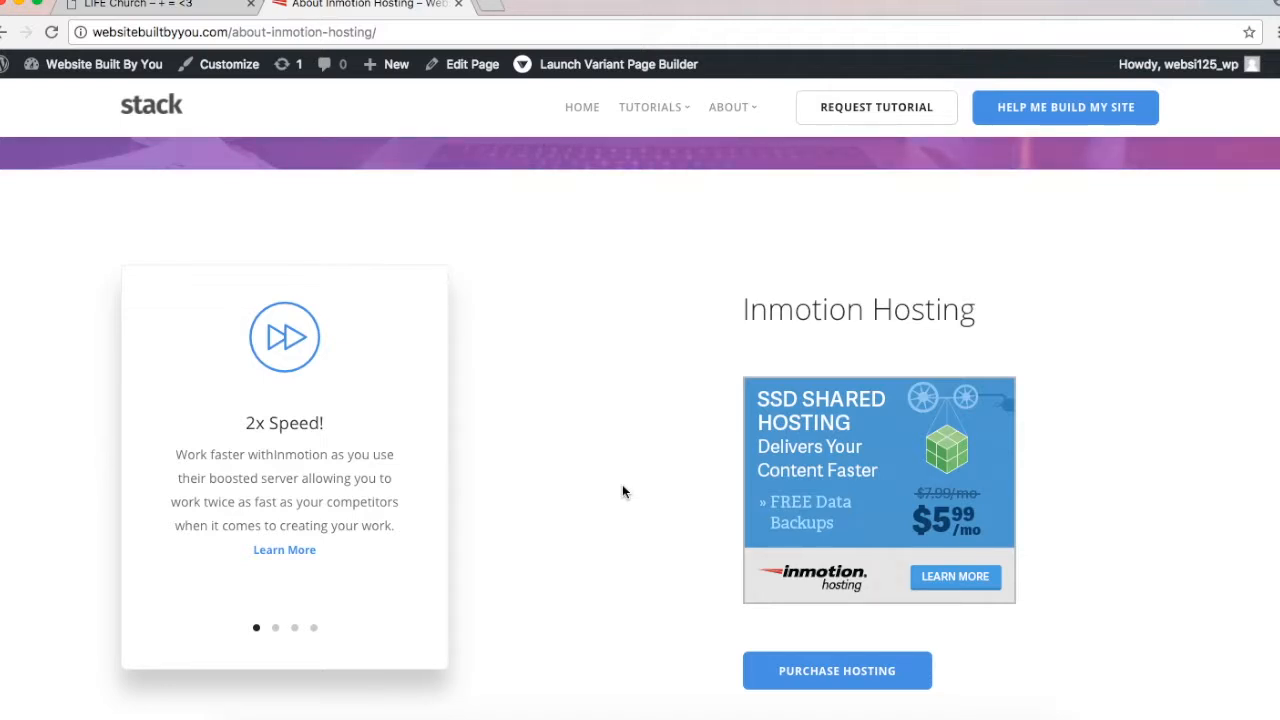
# Browse the carousel slides: Free Domain Name!, 99.9% Upkeep and Save 25% off Power Plan
pyautogui.click(275, 630)
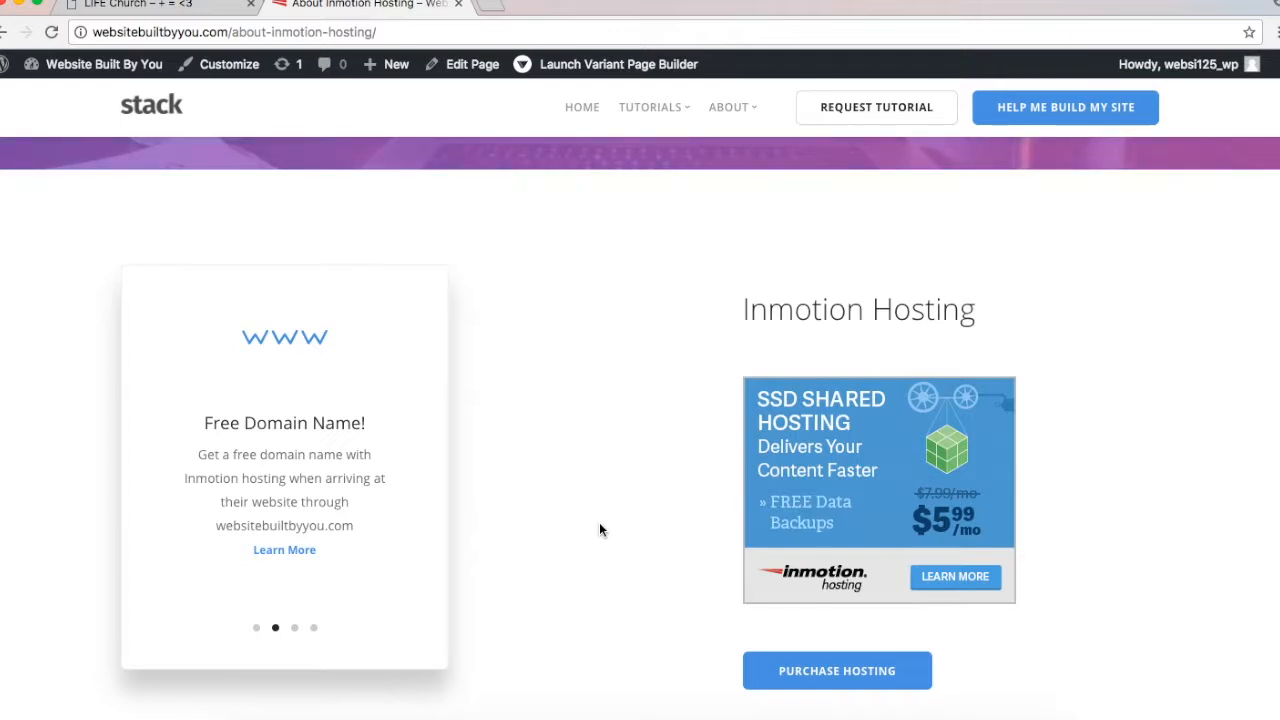
pyautogui.click(296, 628)
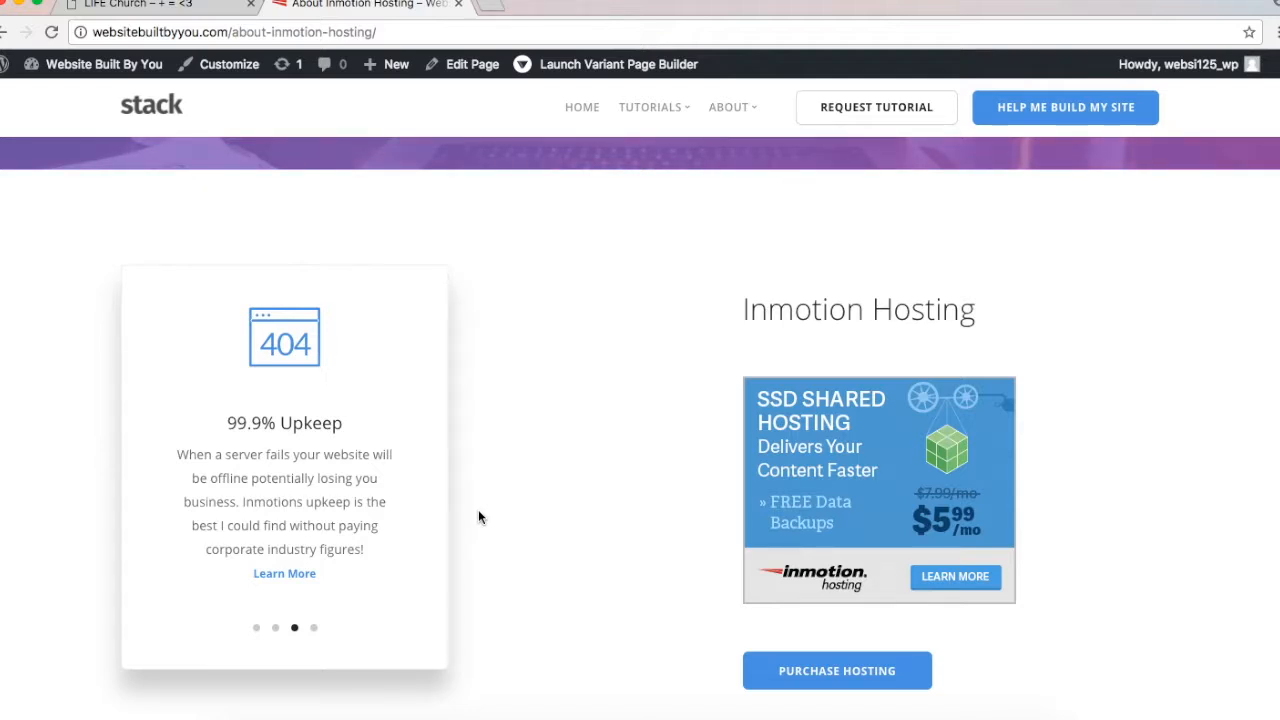
pyautogui.scroll(-1, 478, 517)
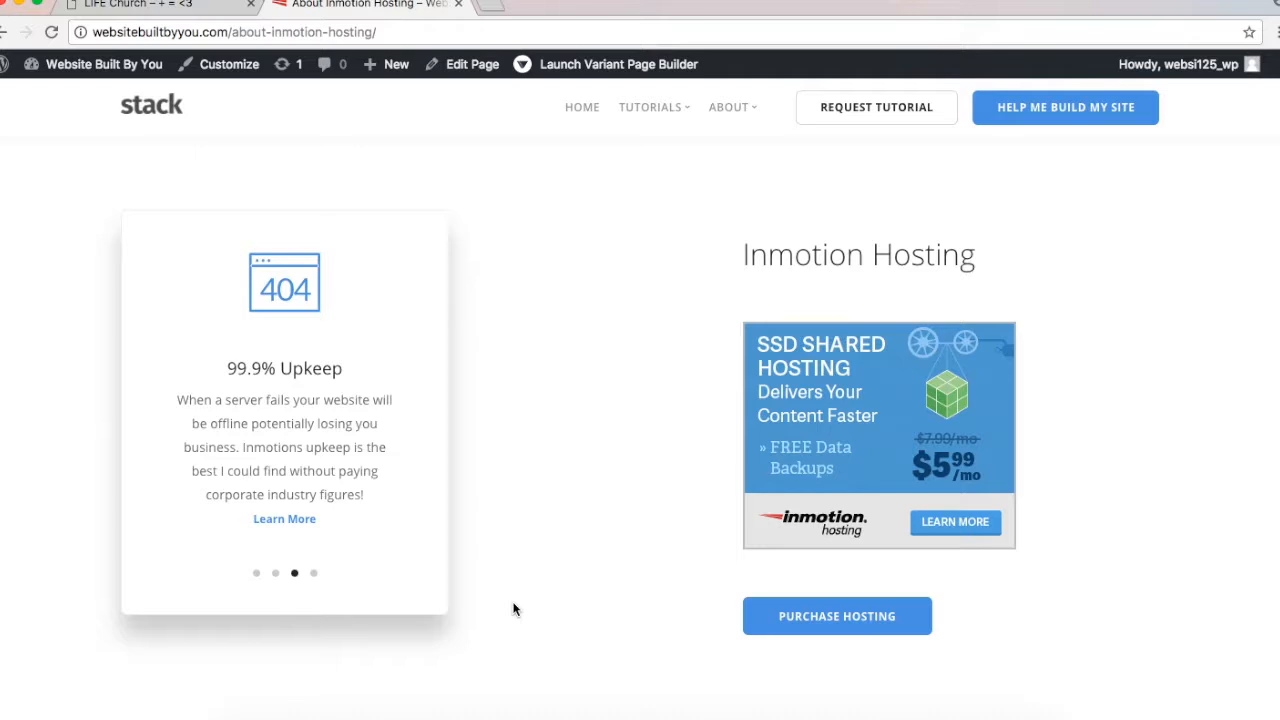
pyautogui.click(314, 574)
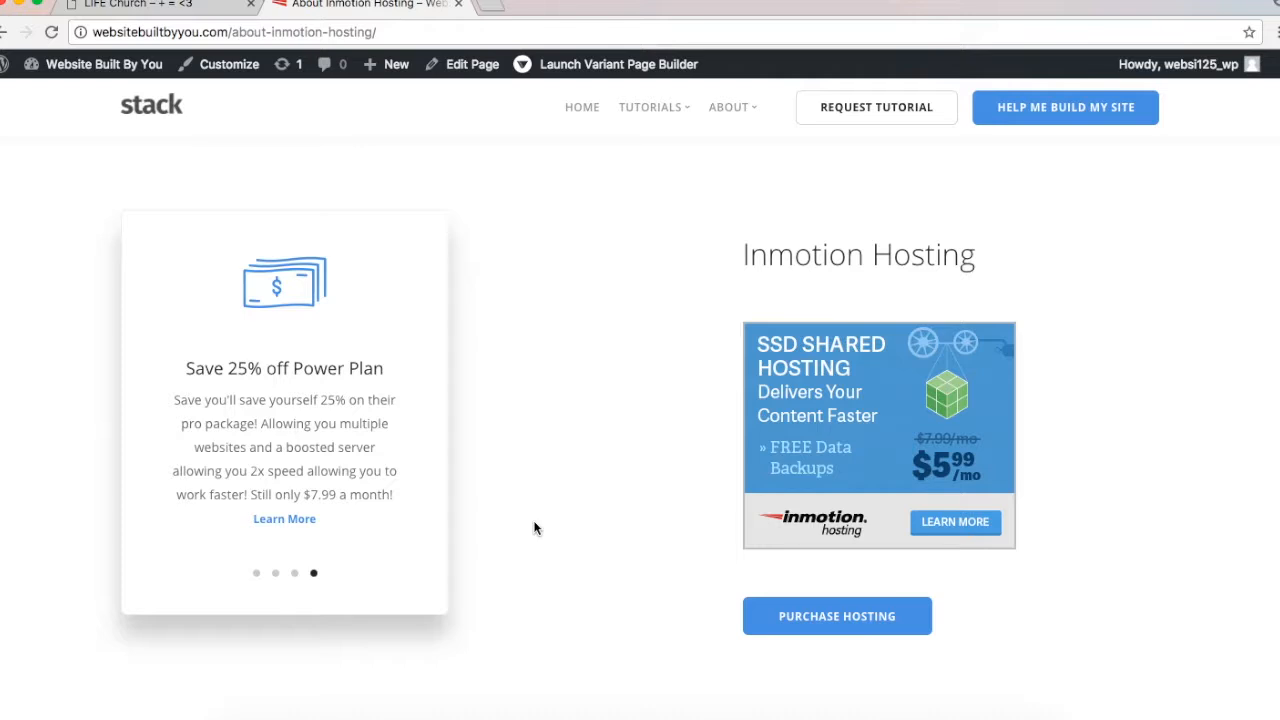
# Follow the PURCHASE INMOTION HOSTING link in the purple banner to InMotion Hosting
pyautogui.scroll(3, 535, 528)
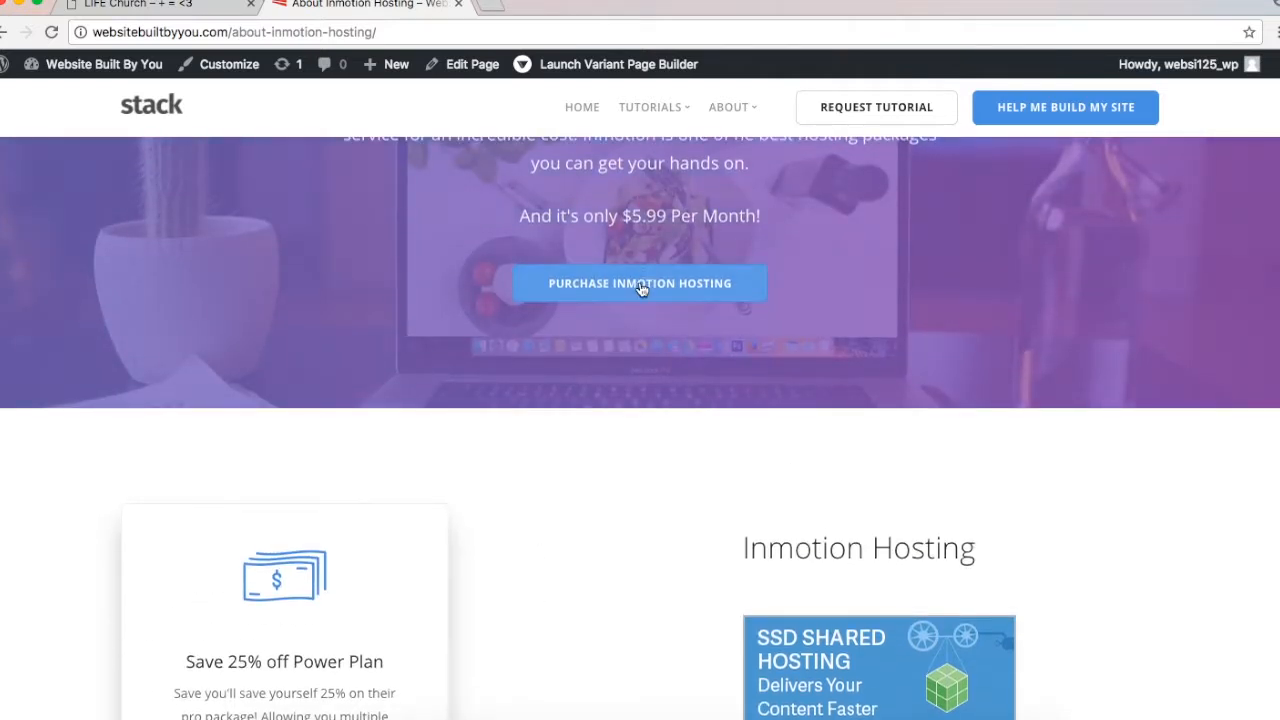
pyautogui.scroll(-2, 600, 497)
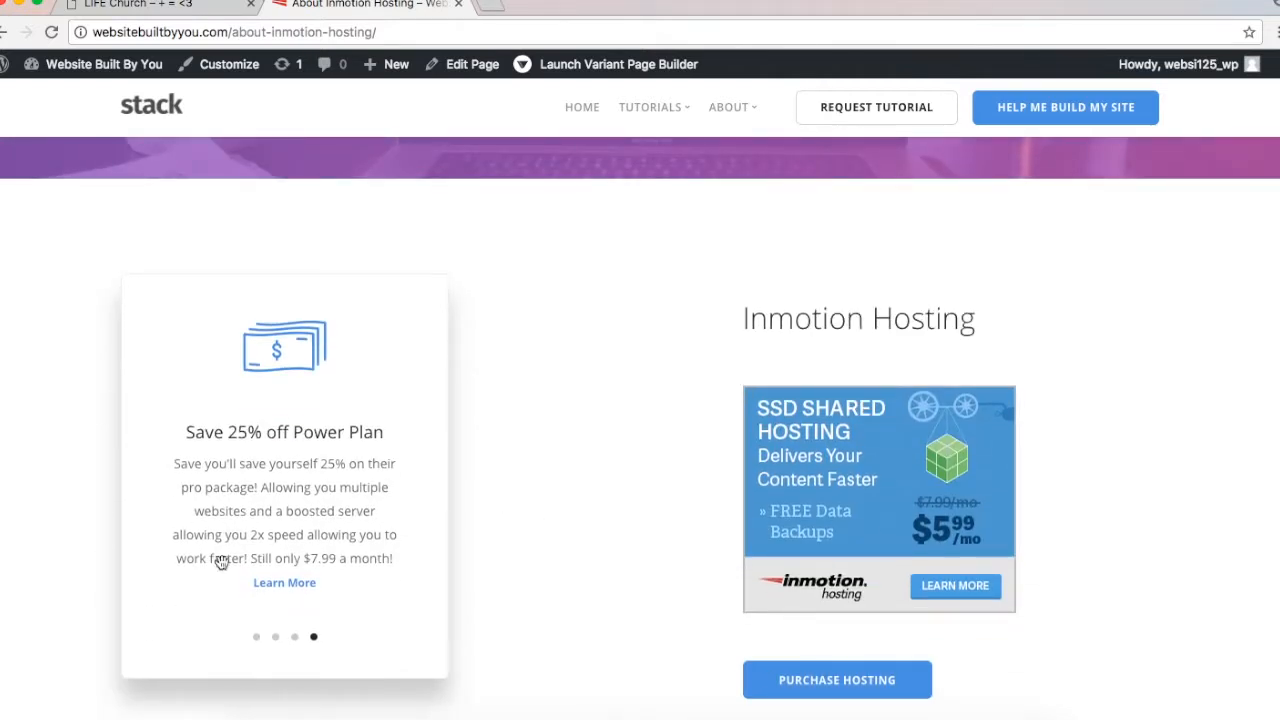
pyautogui.scroll(2, 494, 214)
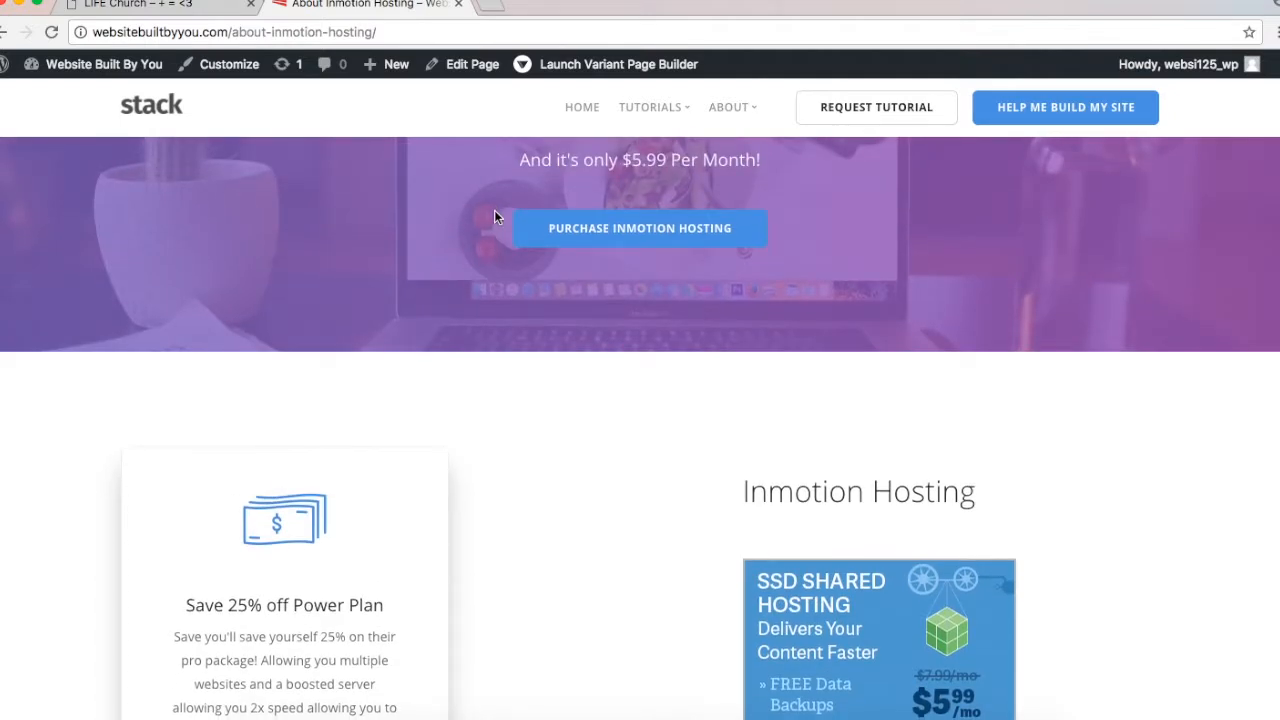
pyautogui.click(619, 220)
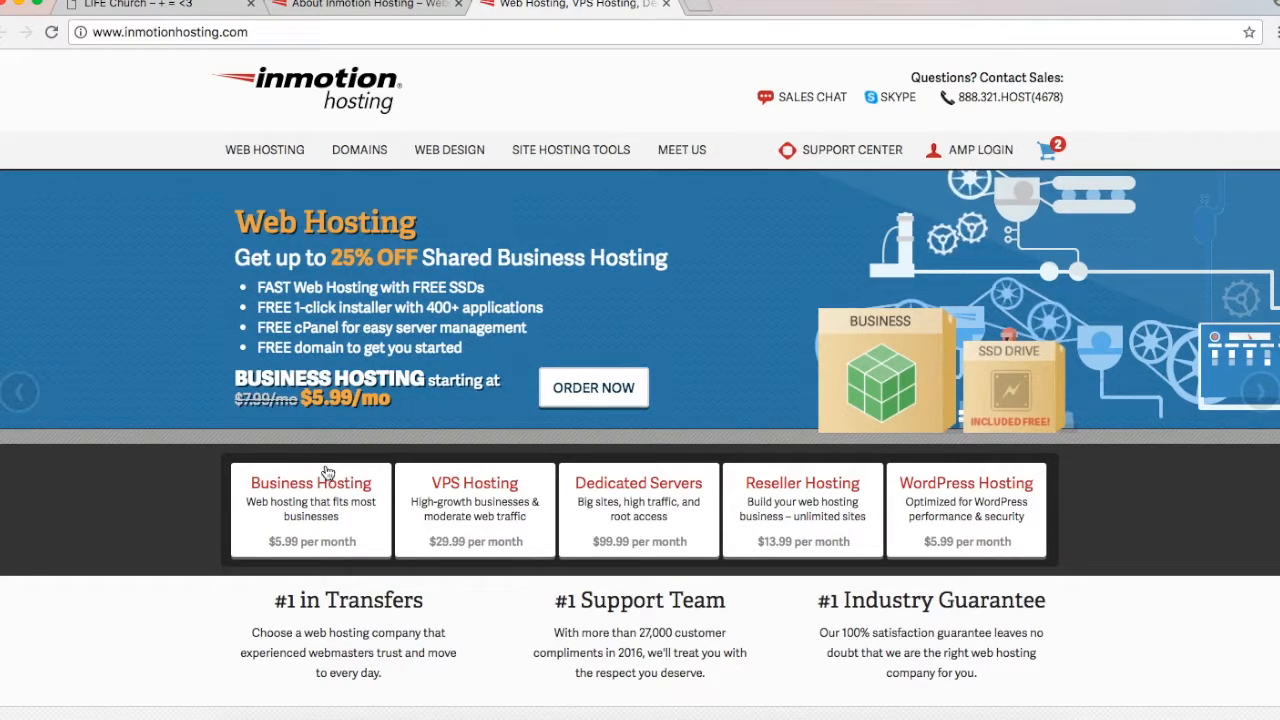
# Go to the WordPress Hosting page under Web Hosting
pyautogui.moveTo(283, 151)
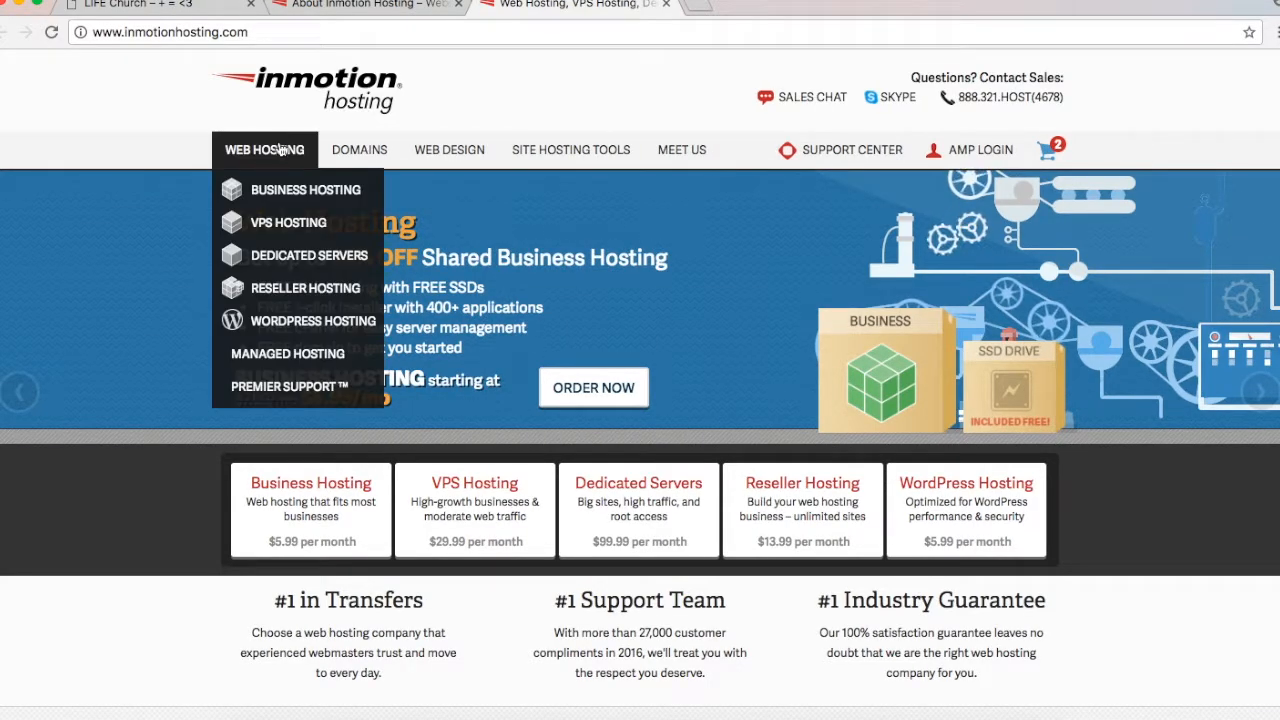
pyautogui.click(284, 326)
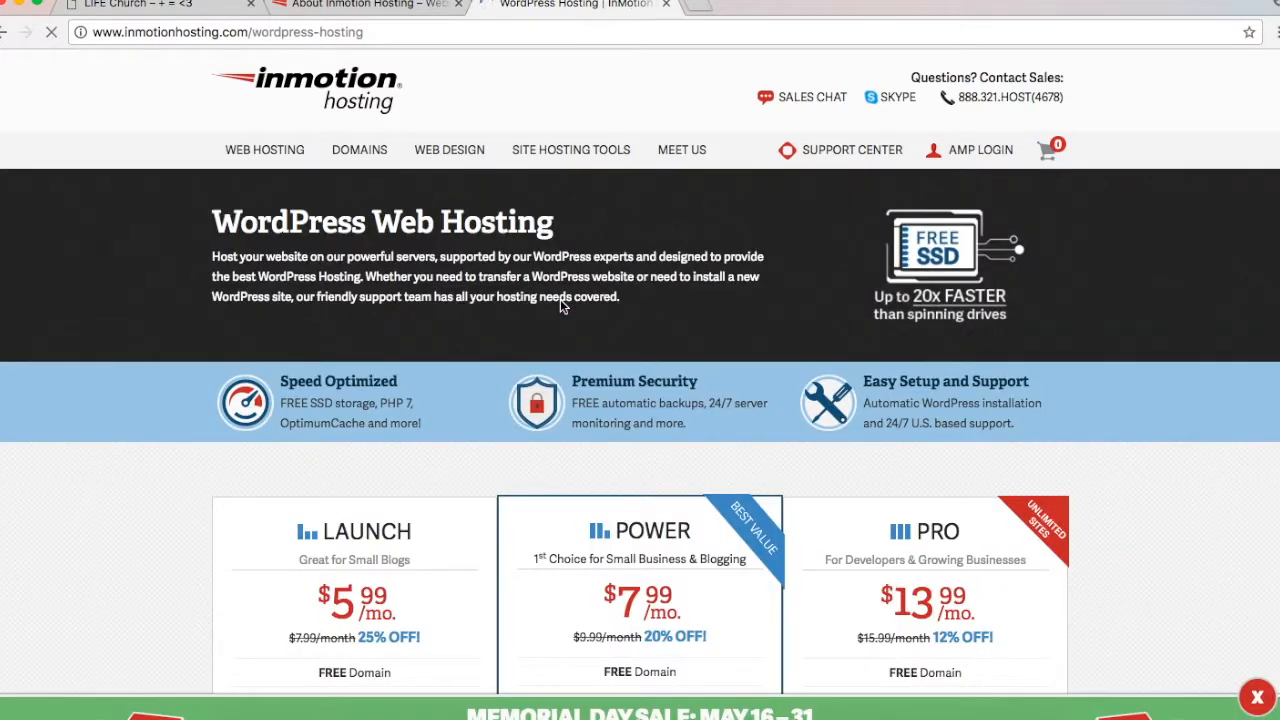
pyautogui.scroll(-3, 561, 305)
pyautogui.scroll(-1, 561, 305)
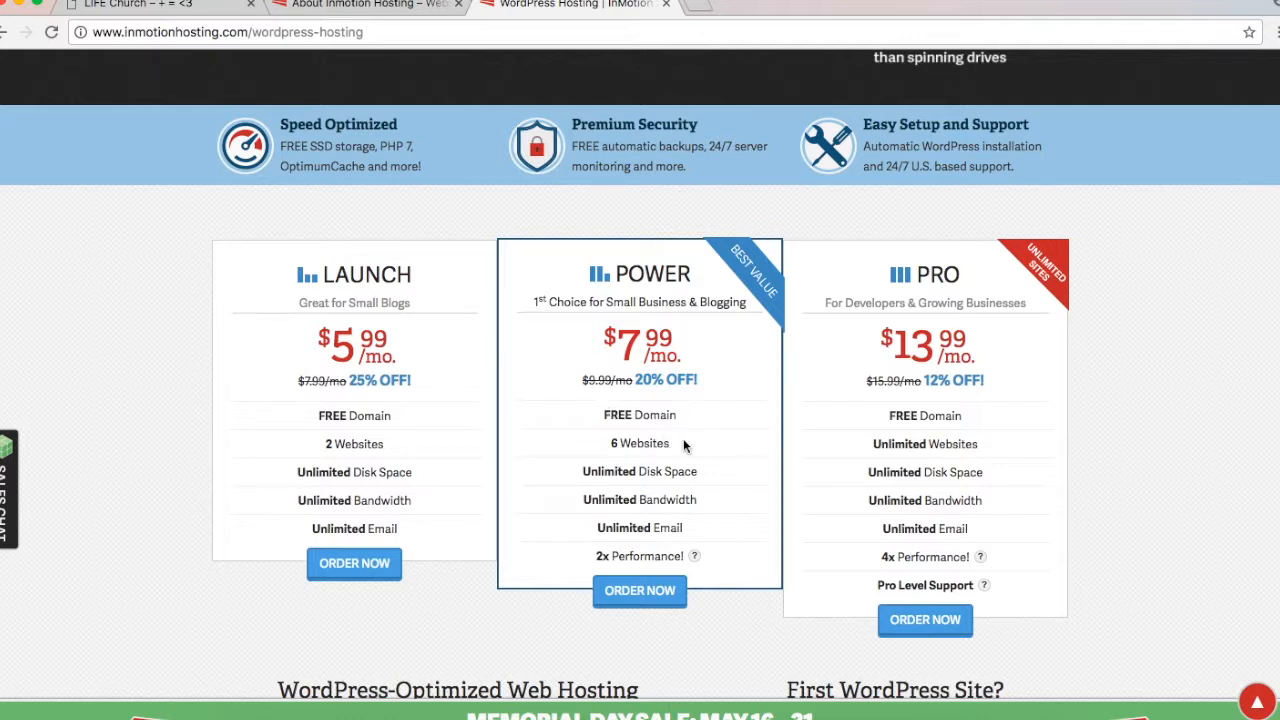
# Order the Launch plan on a one-year term
pyautogui.scroll(-1, 699, 445)
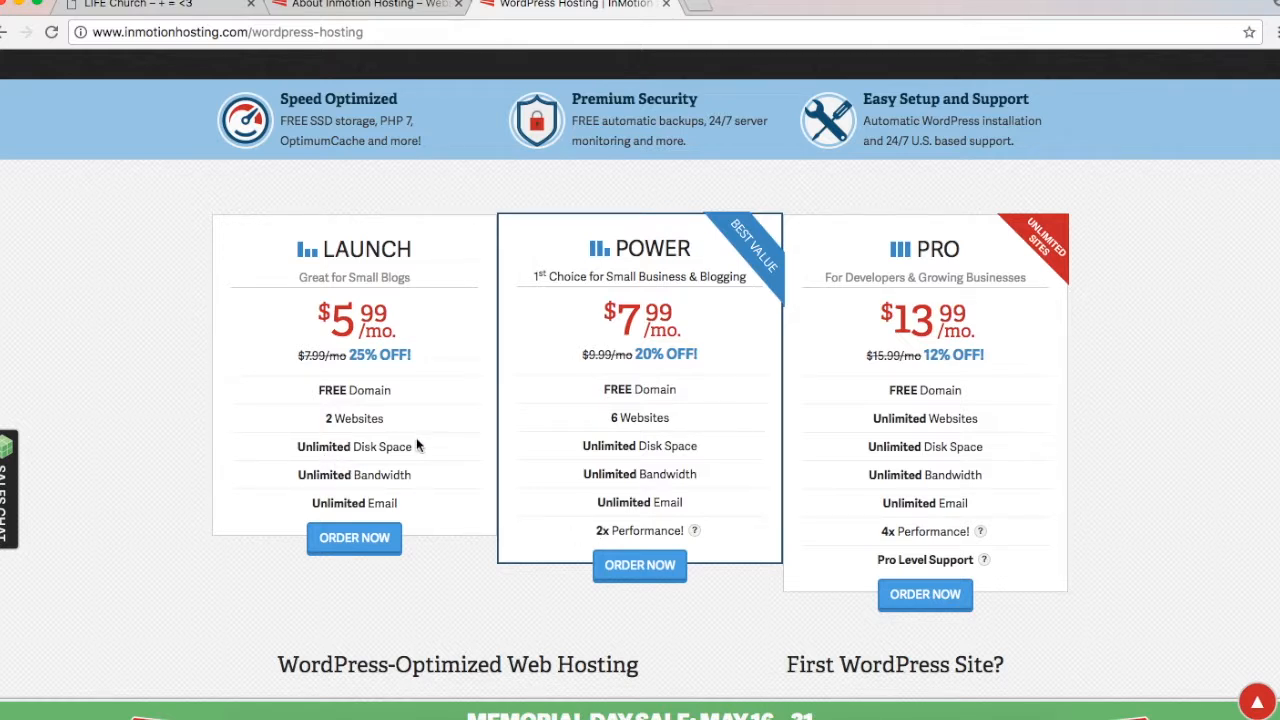
pyautogui.scroll(-1, 418, 445)
pyautogui.scroll(2, 417, 445)
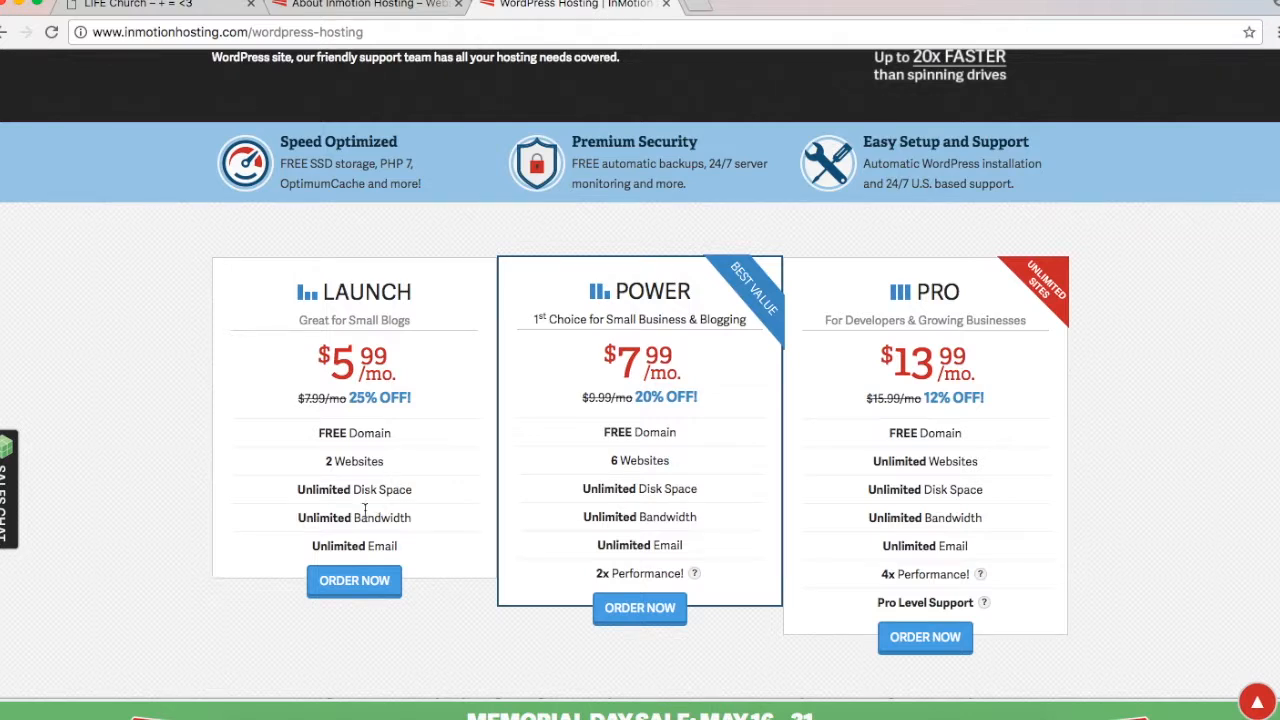
pyautogui.moveTo(352, 578)
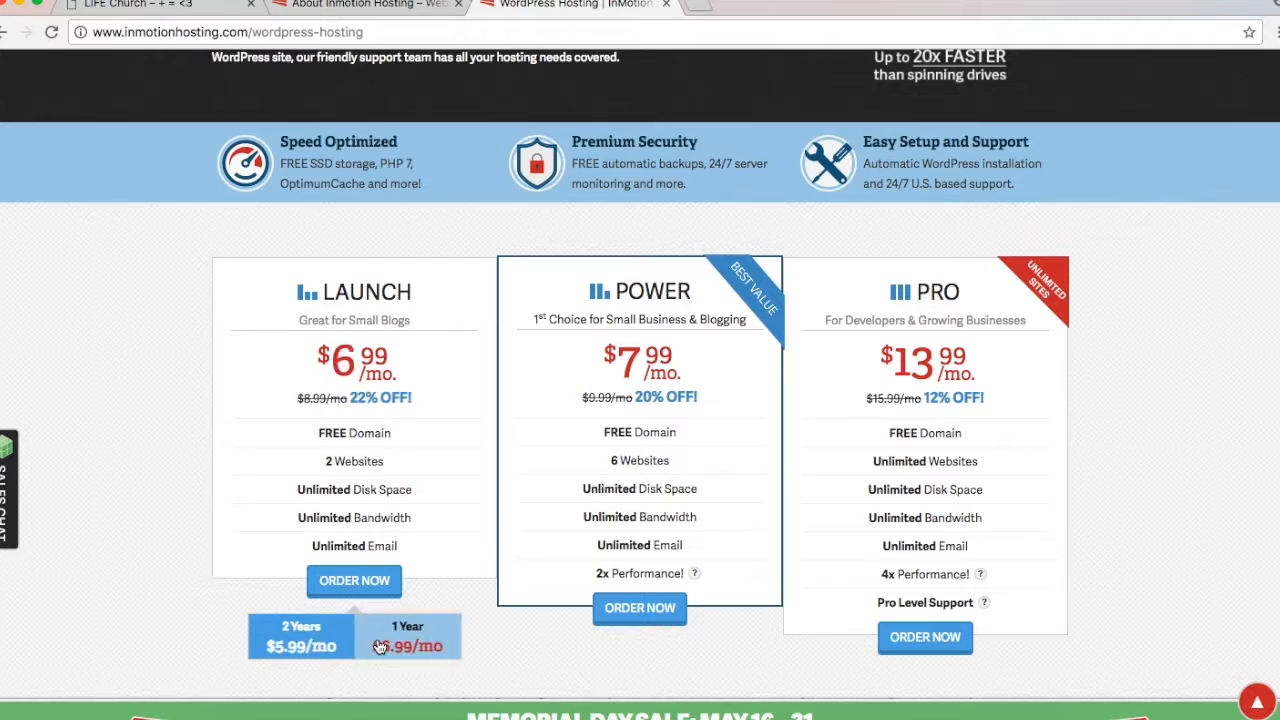
pyautogui.click(380, 646)
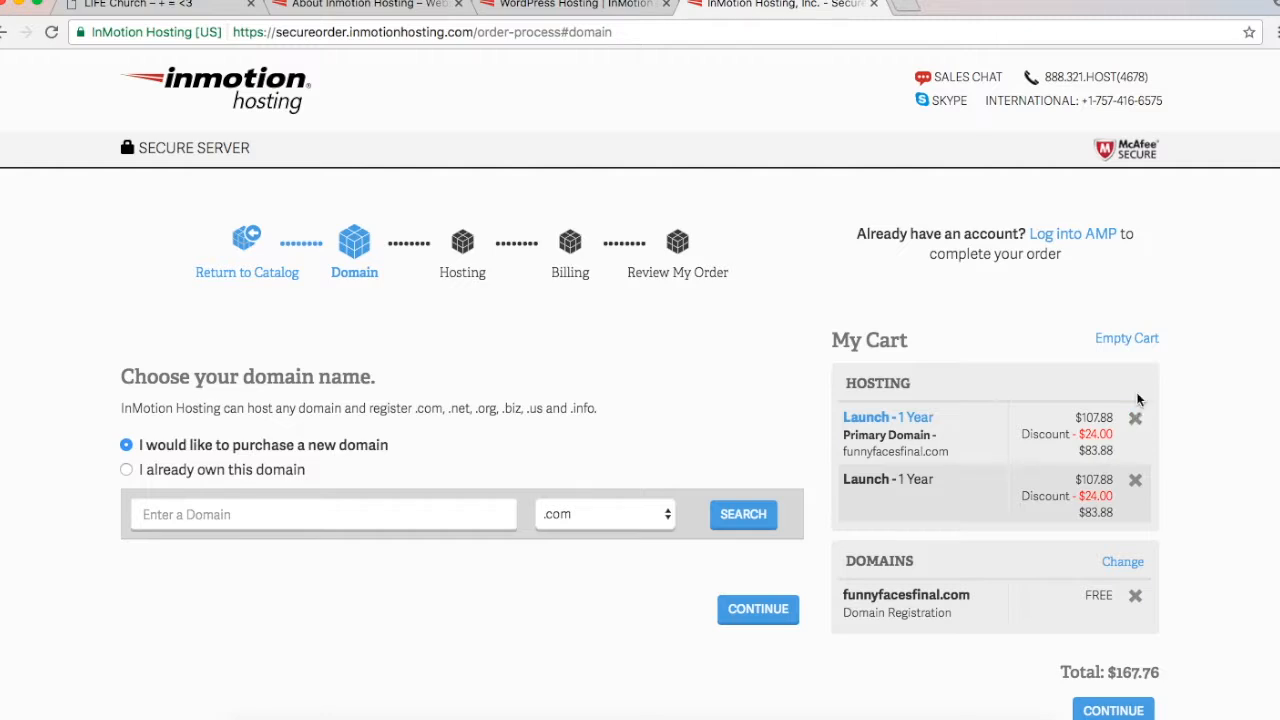
# Empty the cart, then reorder a single Launch 1 Year plan for $83.88
pyautogui.click(1127, 340)
pyautogui.click(648, 503)
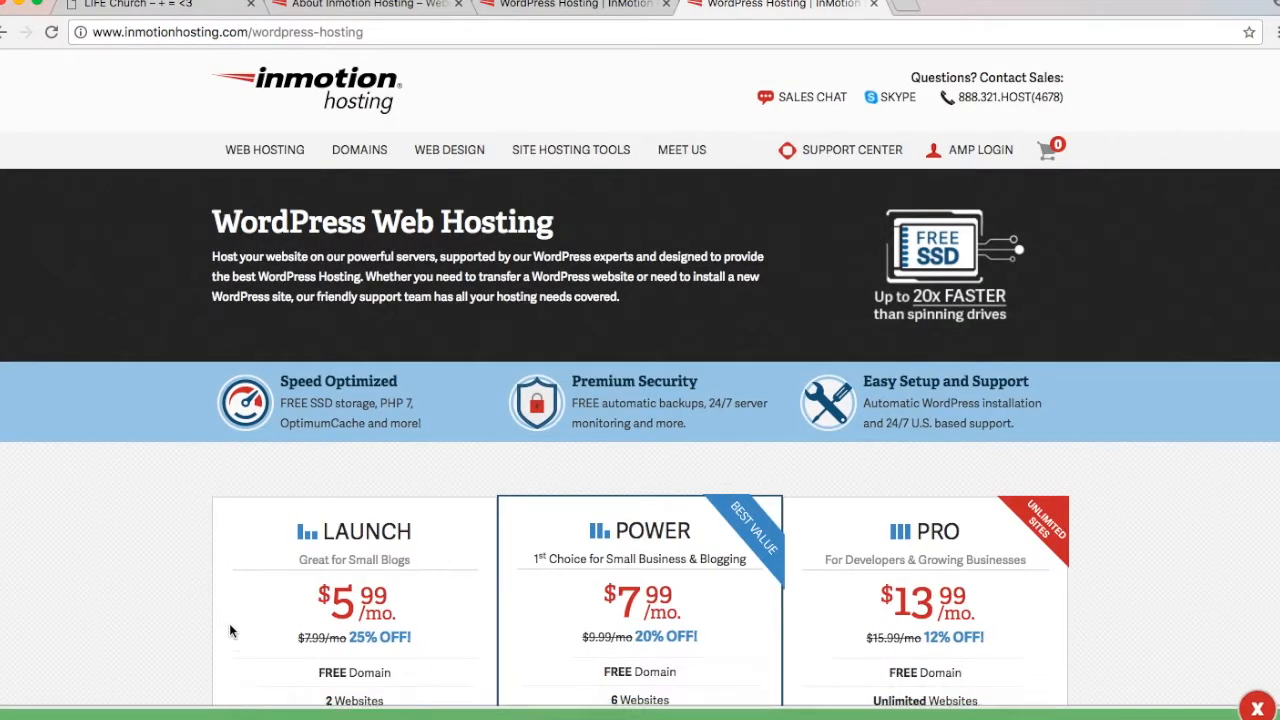
pyautogui.scroll(-3, 229, 623)
pyautogui.moveTo(350, 545)
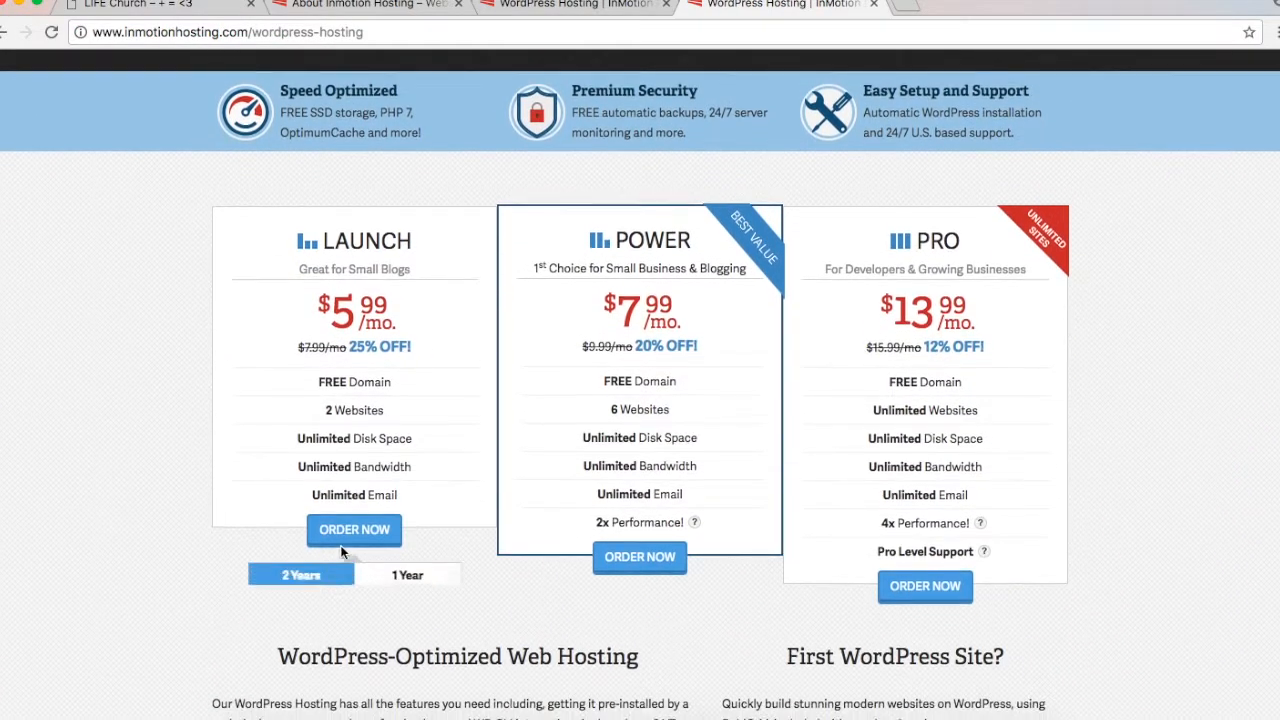
pyautogui.click(378, 575)
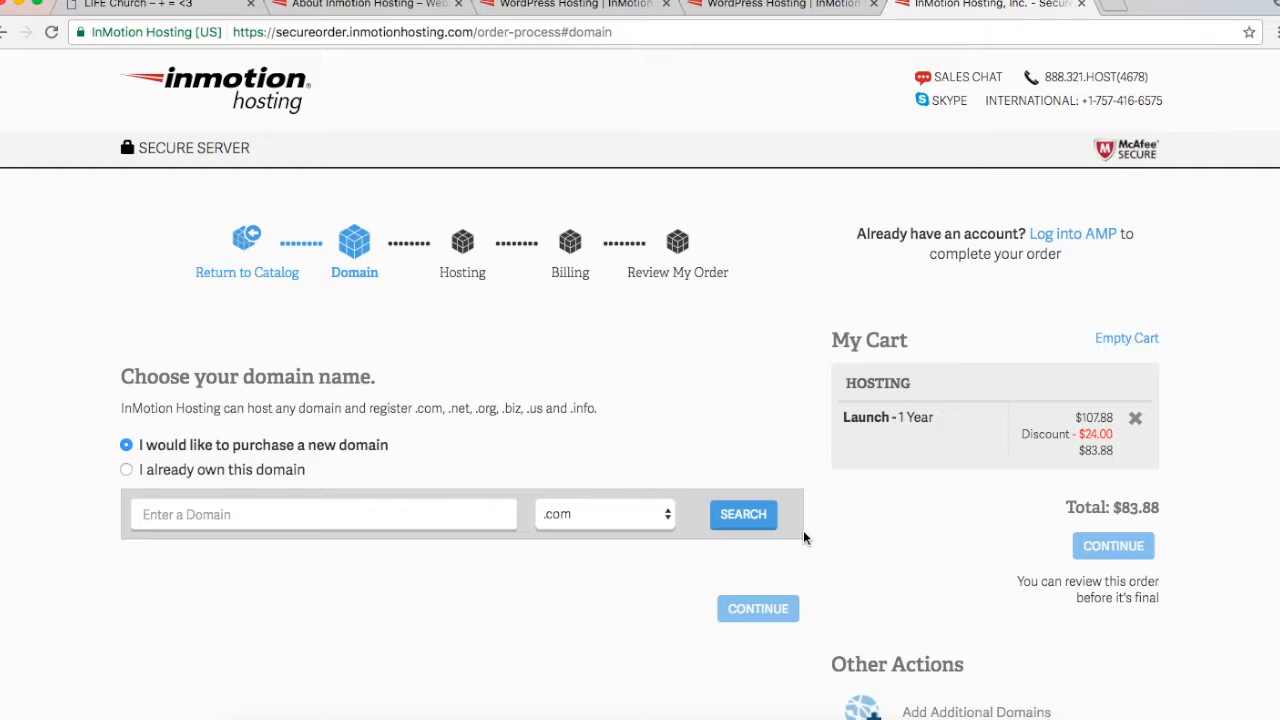
# Search for websiteforfuntimes.com and add it to the cart as the free domain
pyautogui.click(309, 513)
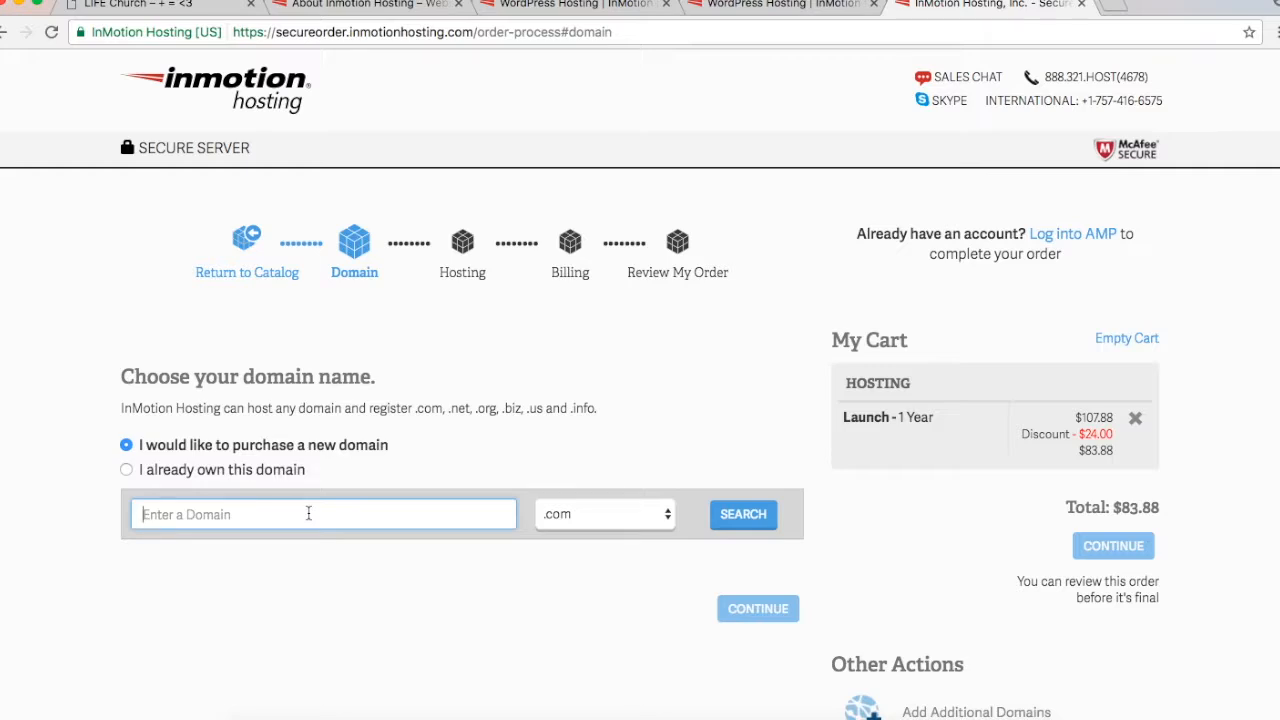
pyautogui.write('Websiteforfuntimes')
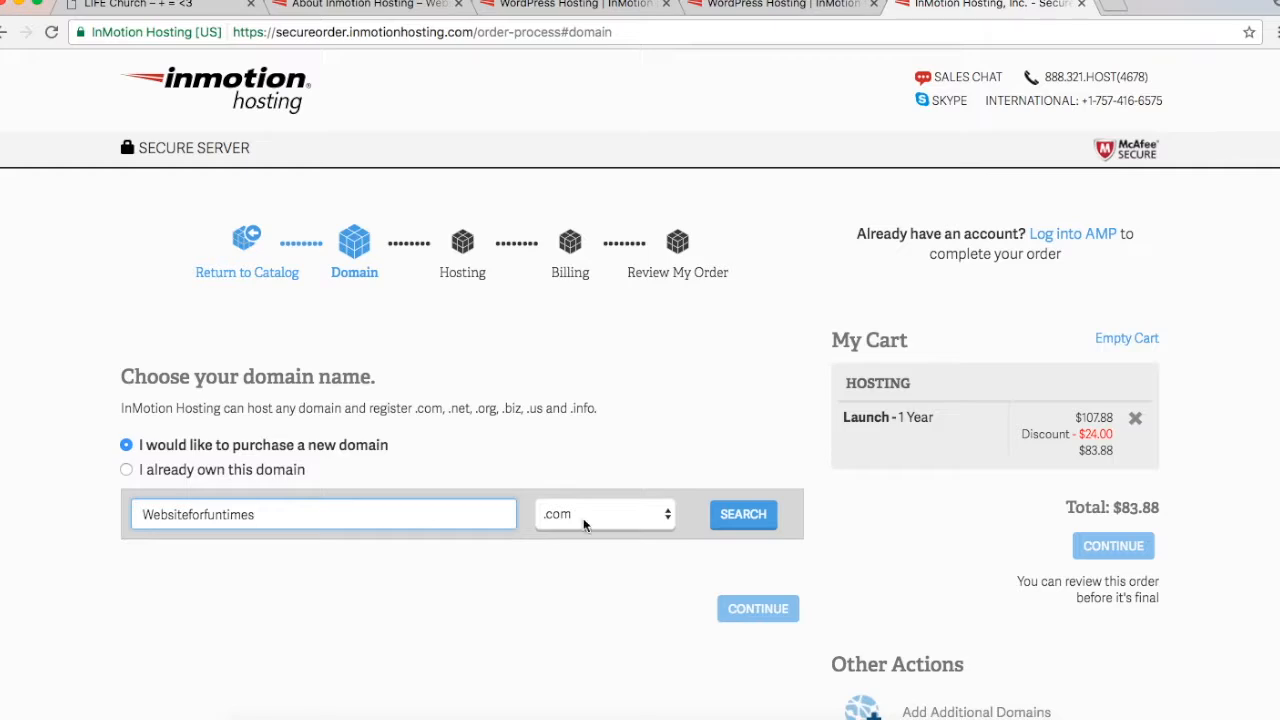
pyautogui.click(743, 514)
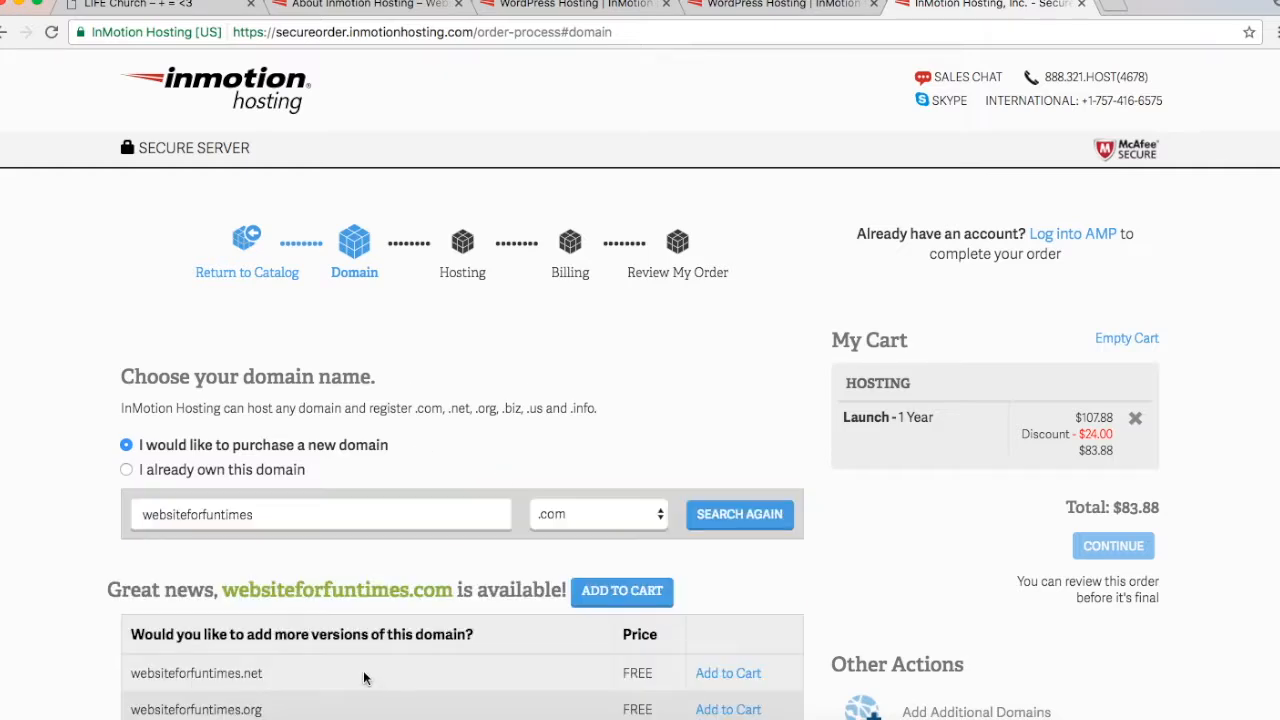
pyautogui.click(615, 588)
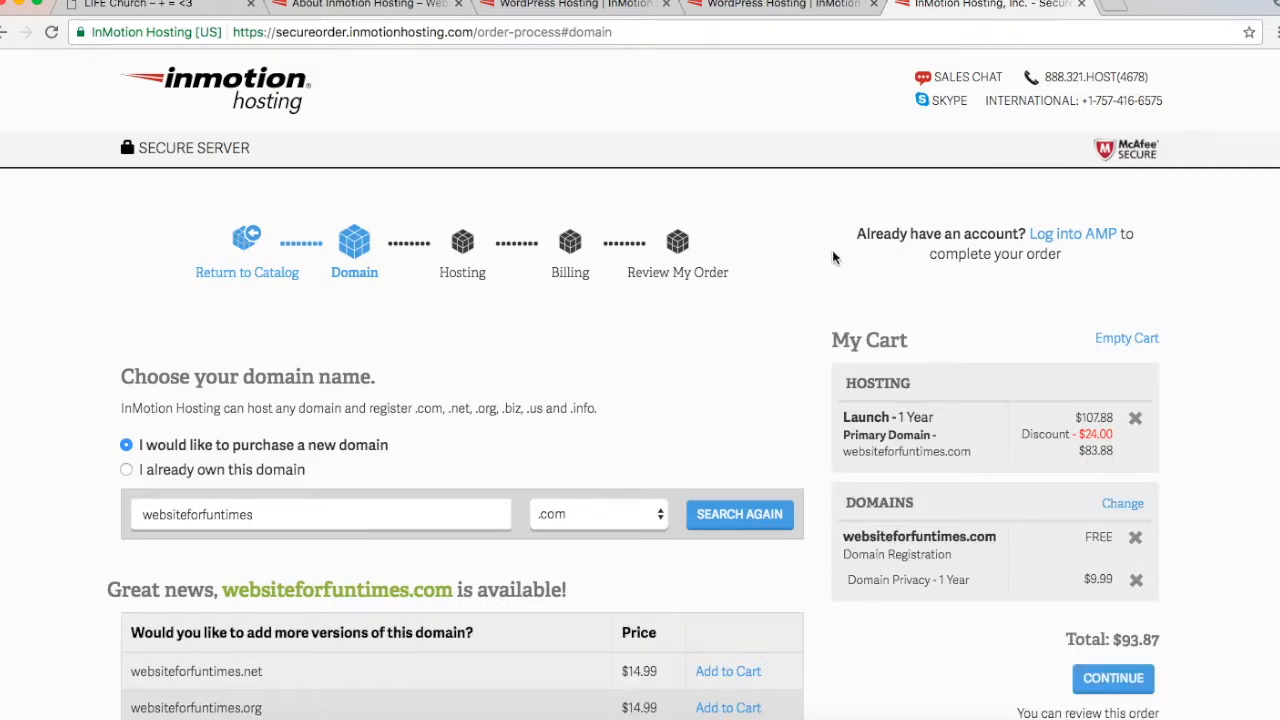
# Remove Domain Privacy from the cart and continue
pyautogui.scroll(-5, 830, 259)
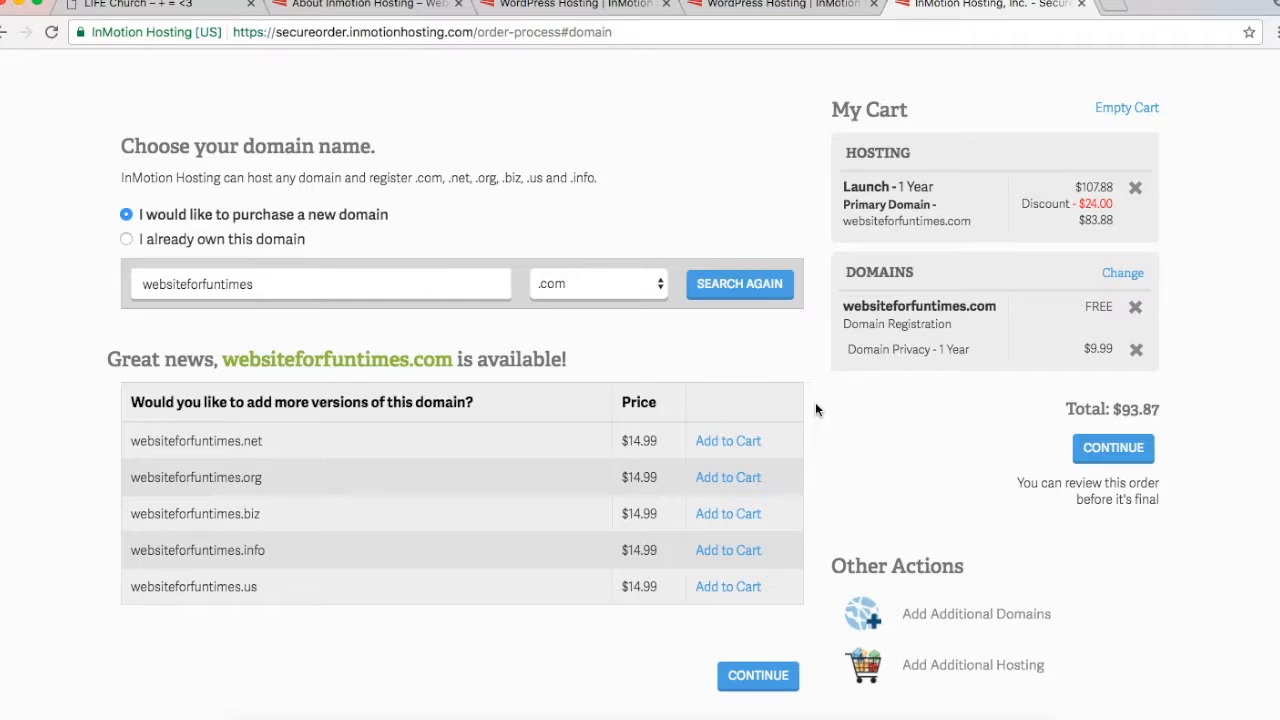
pyautogui.click(1136, 352)
pyautogui.click(1131, 420)
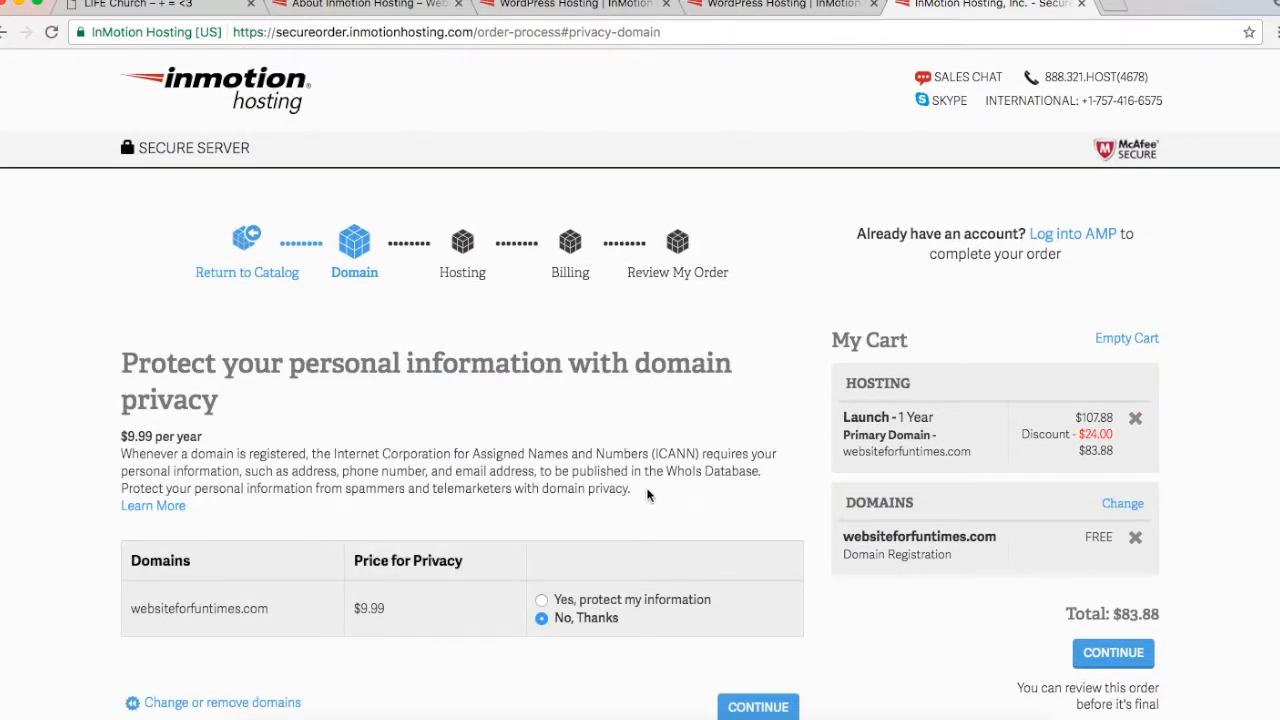
# Decline domain privacy with 'No, Thanks' and move on to the Hosting step
pyautogui.scroll(-3, 646, 490)
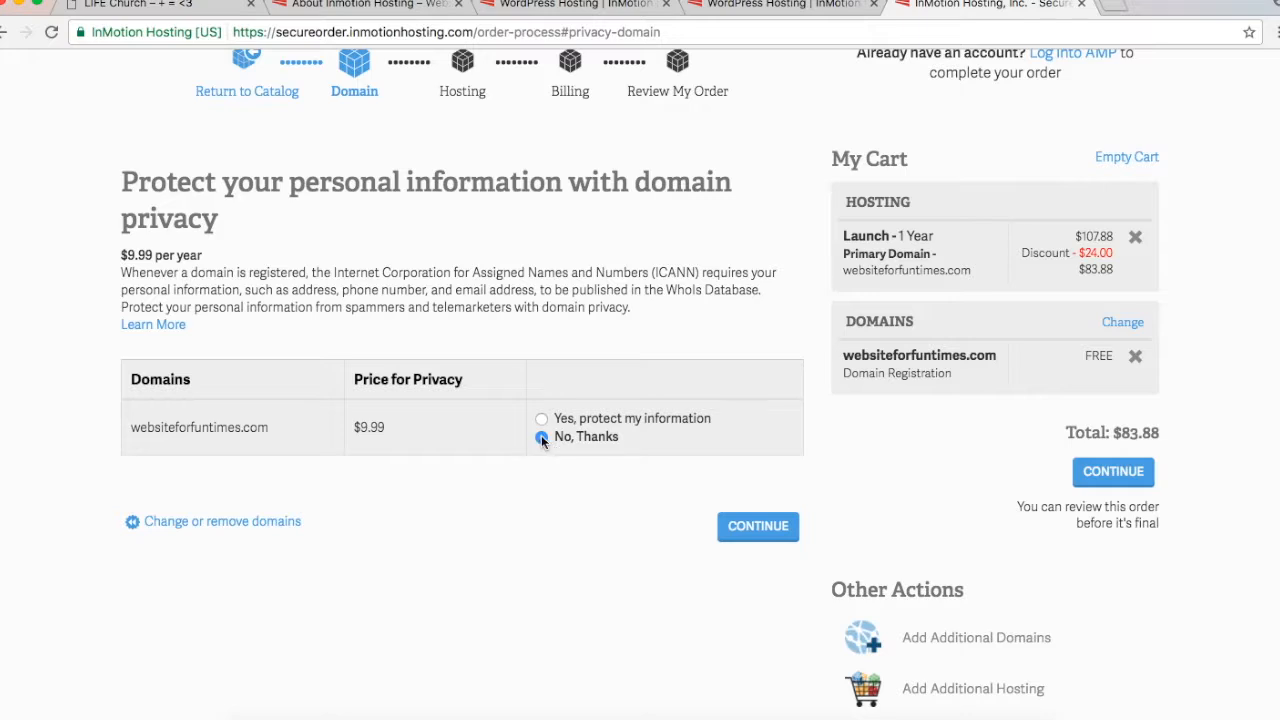
pyautogui.click(746, 537)
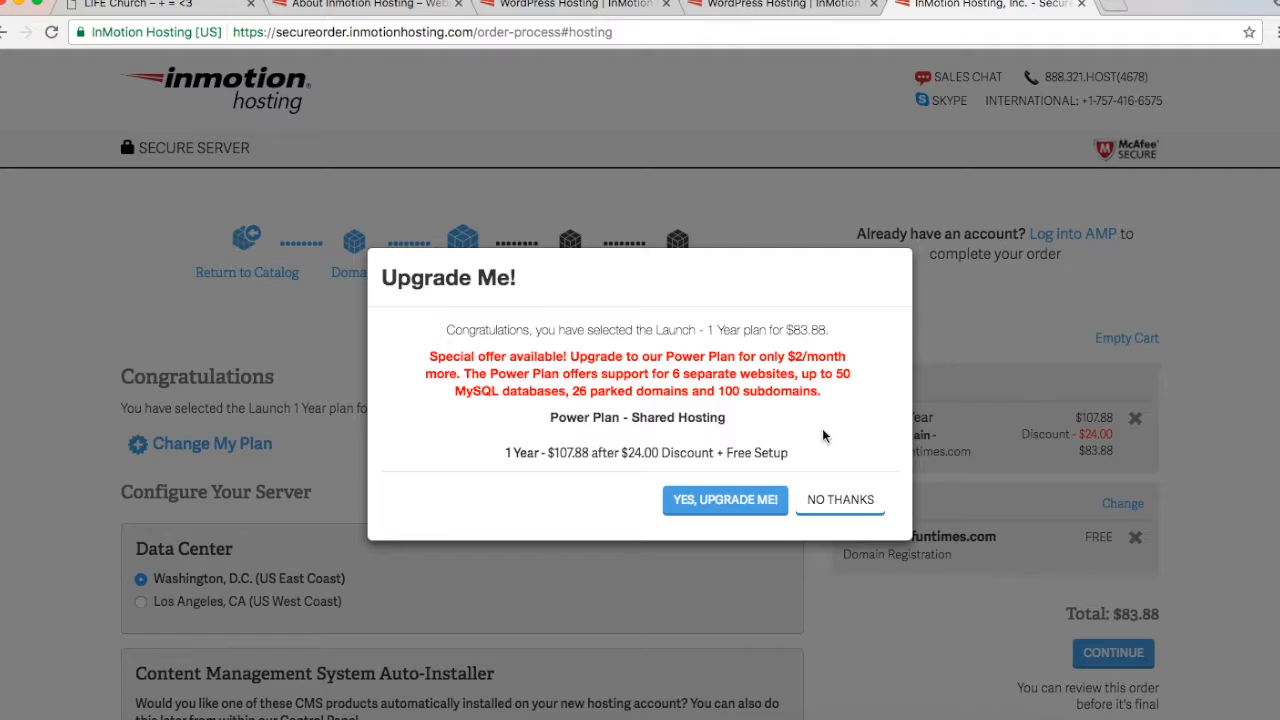
# Decline the Power Plan upgrade offer
pyautogui.click(836, 500)
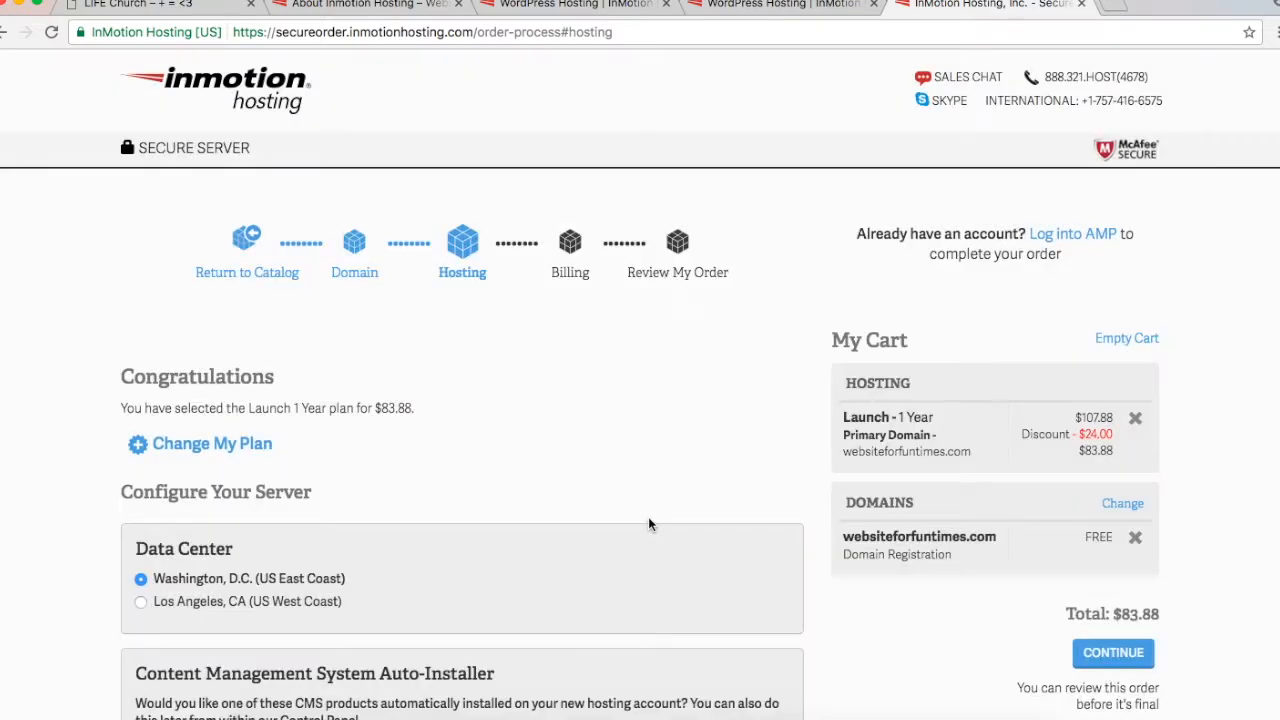
pyautogui.scroll(-3, 648, 520)
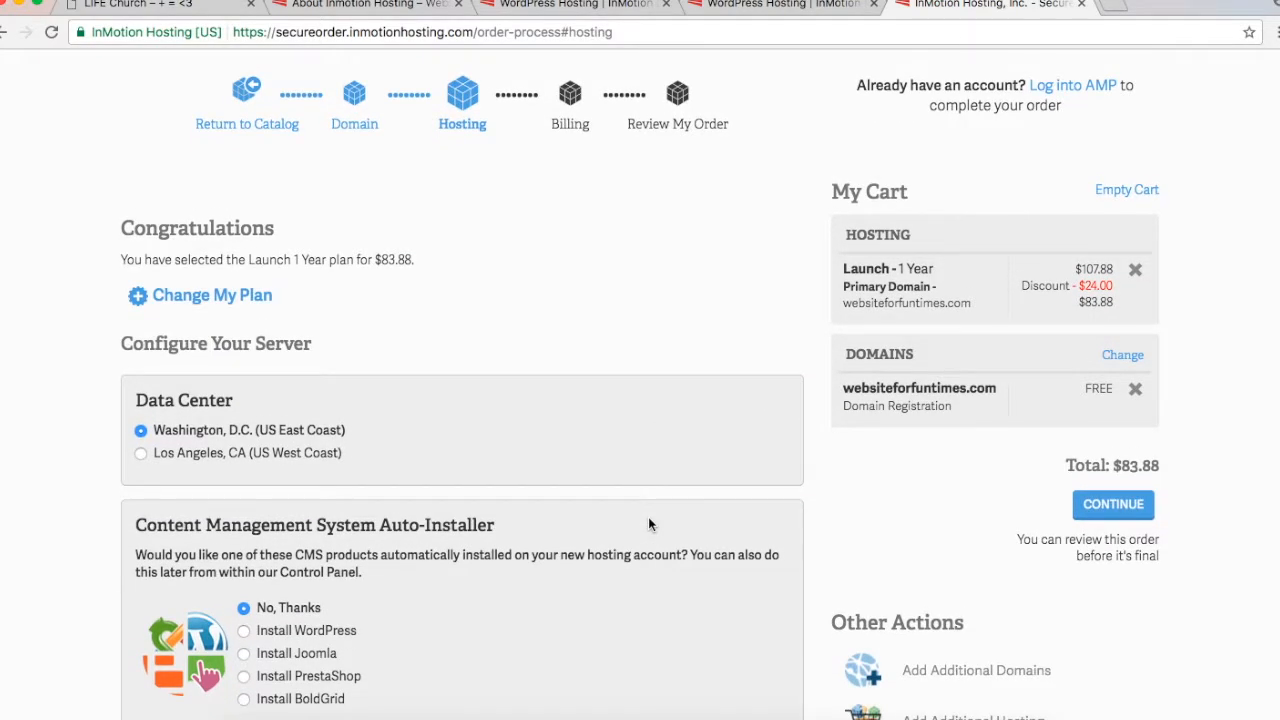
pyautogui.scroll(-2, 648, 524)
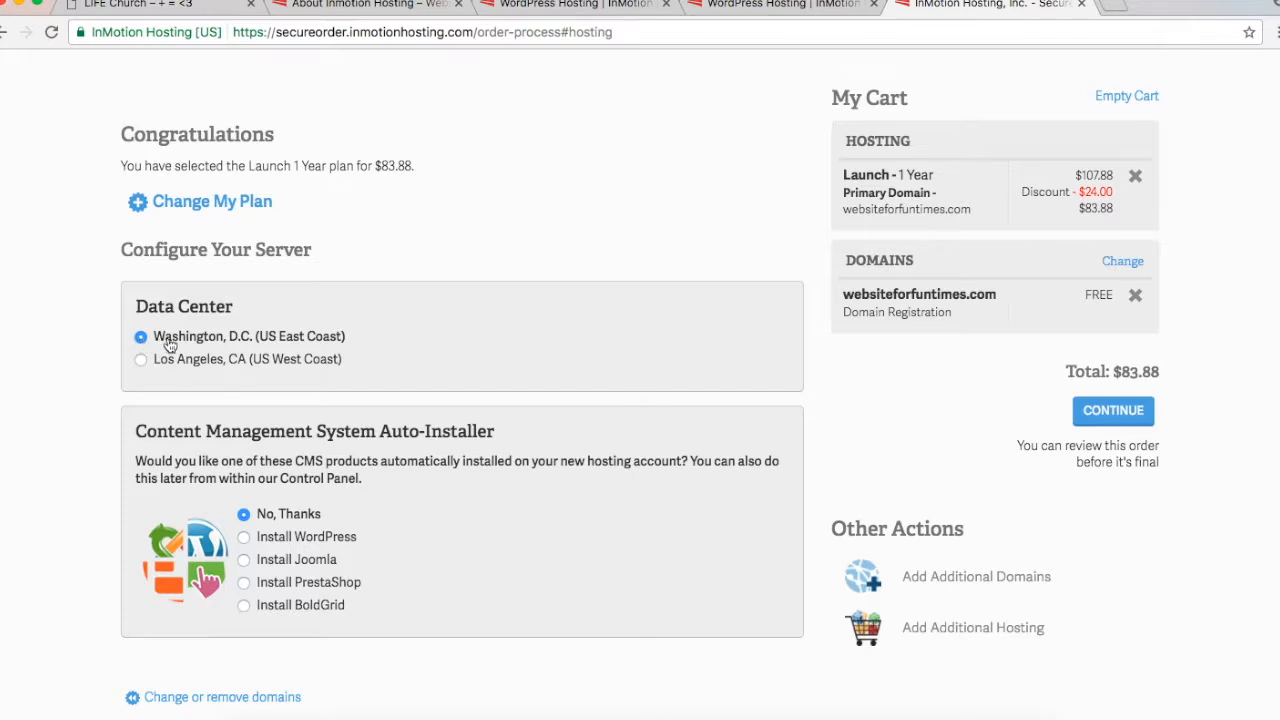
# Add the free Install WordPress option and continue to Billing
pyautogui.scroll(-2, 455, 482)
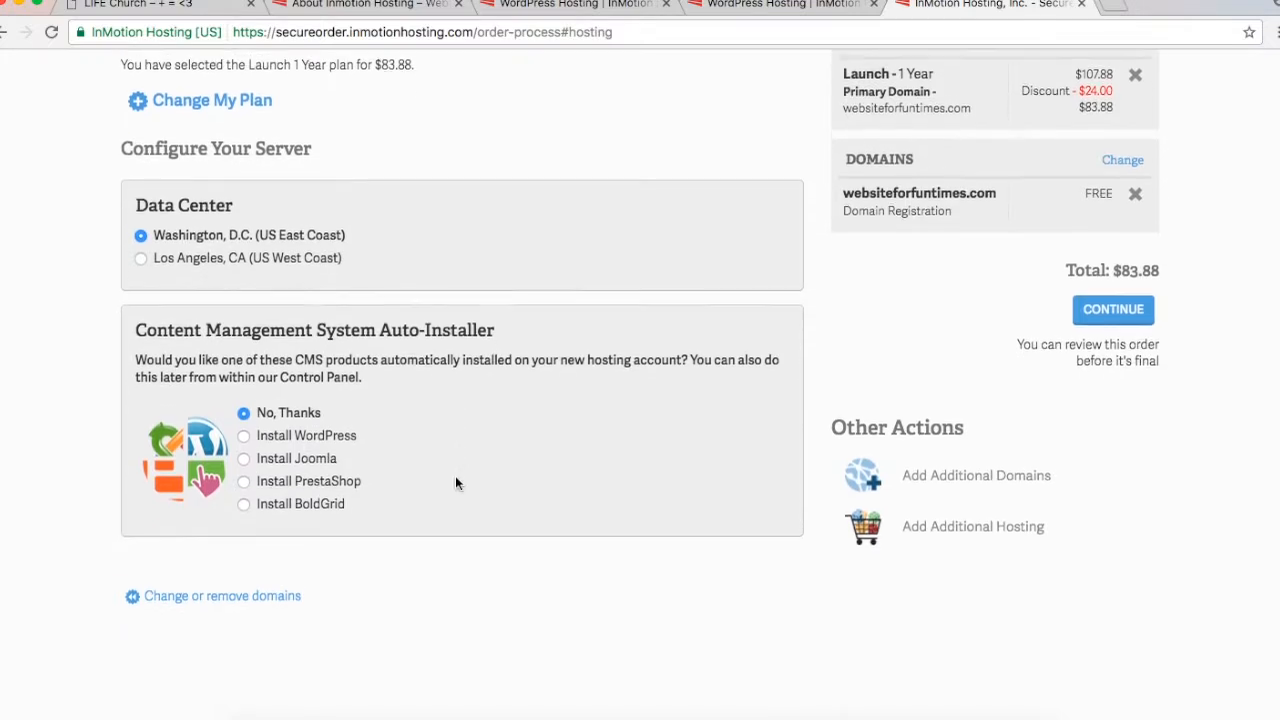
pyautogui.click(333, 430)
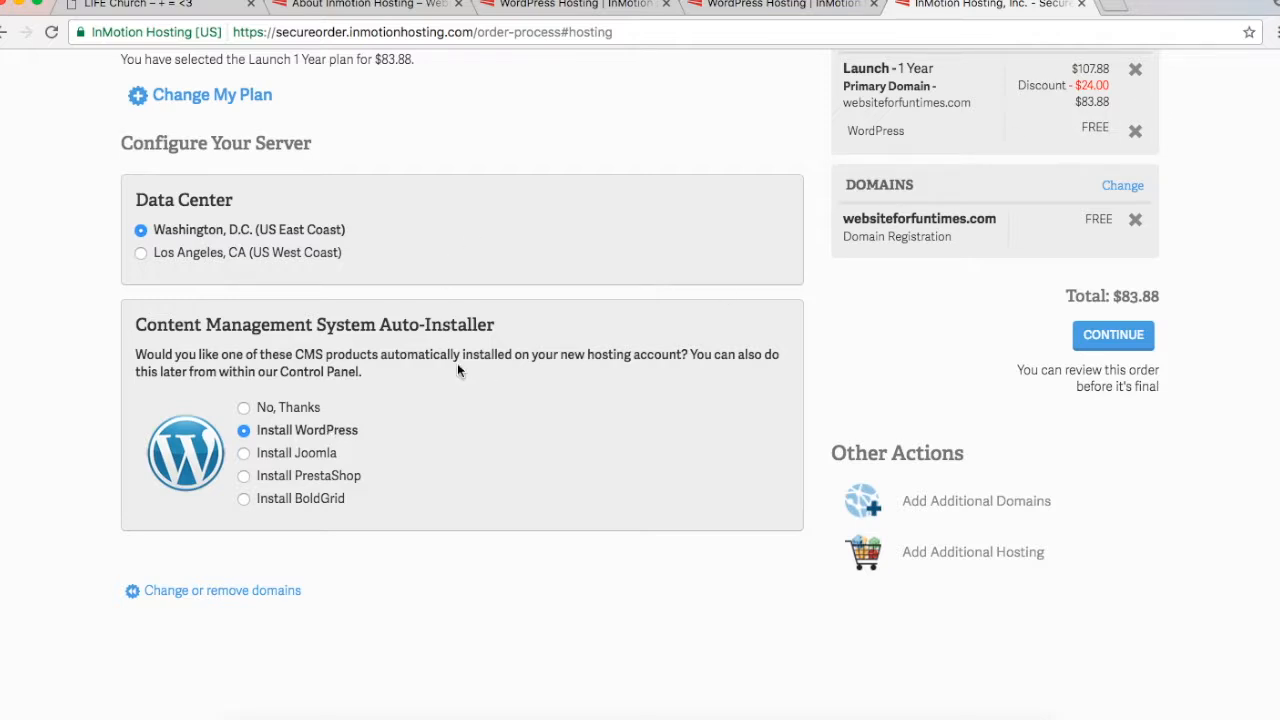
pyautogui.scroll(3, 1250, 325)
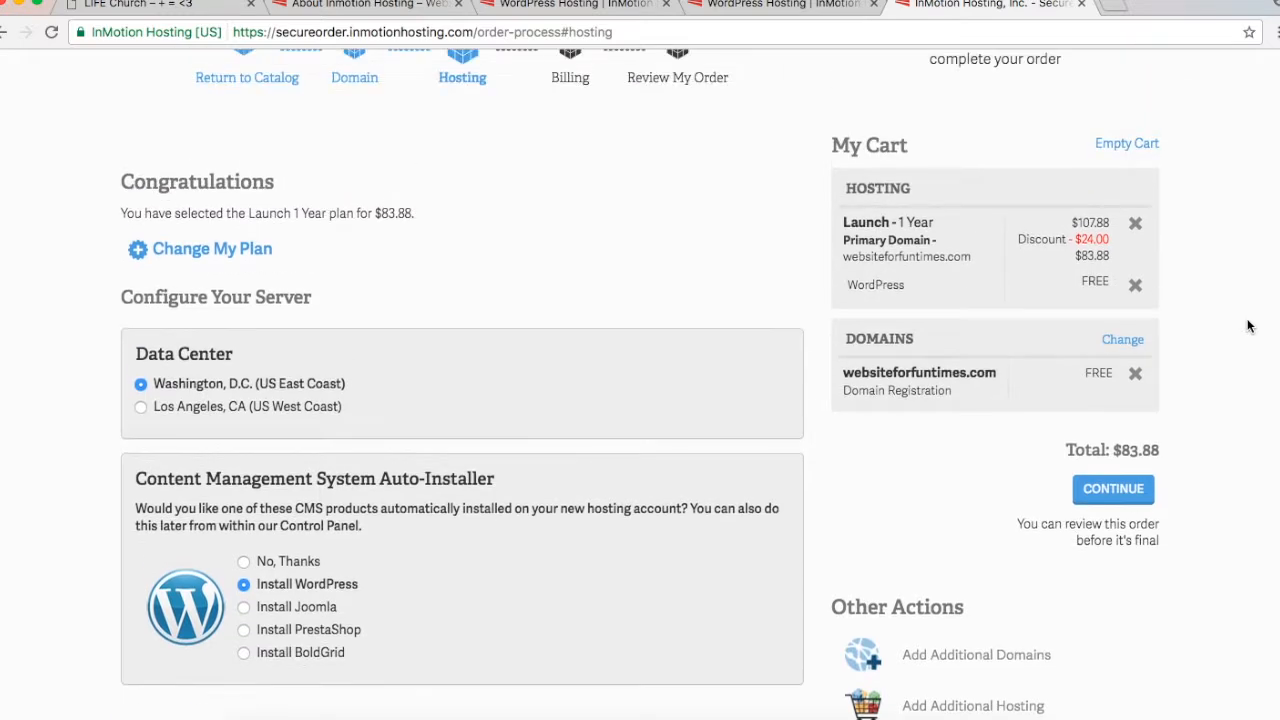
pyautogui.click(1117, 500)
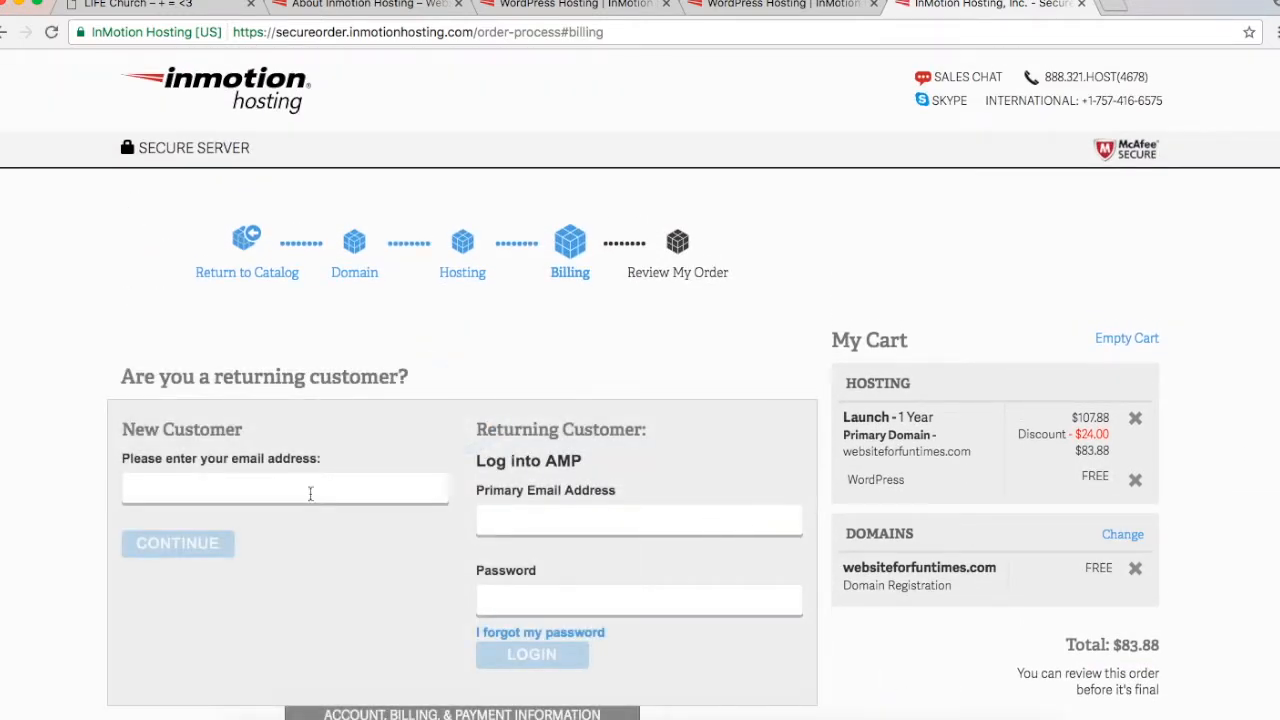
# Enter the new customer's e-mail address and continue to the account form
pyautogui.scroll(-5, 252, 430)
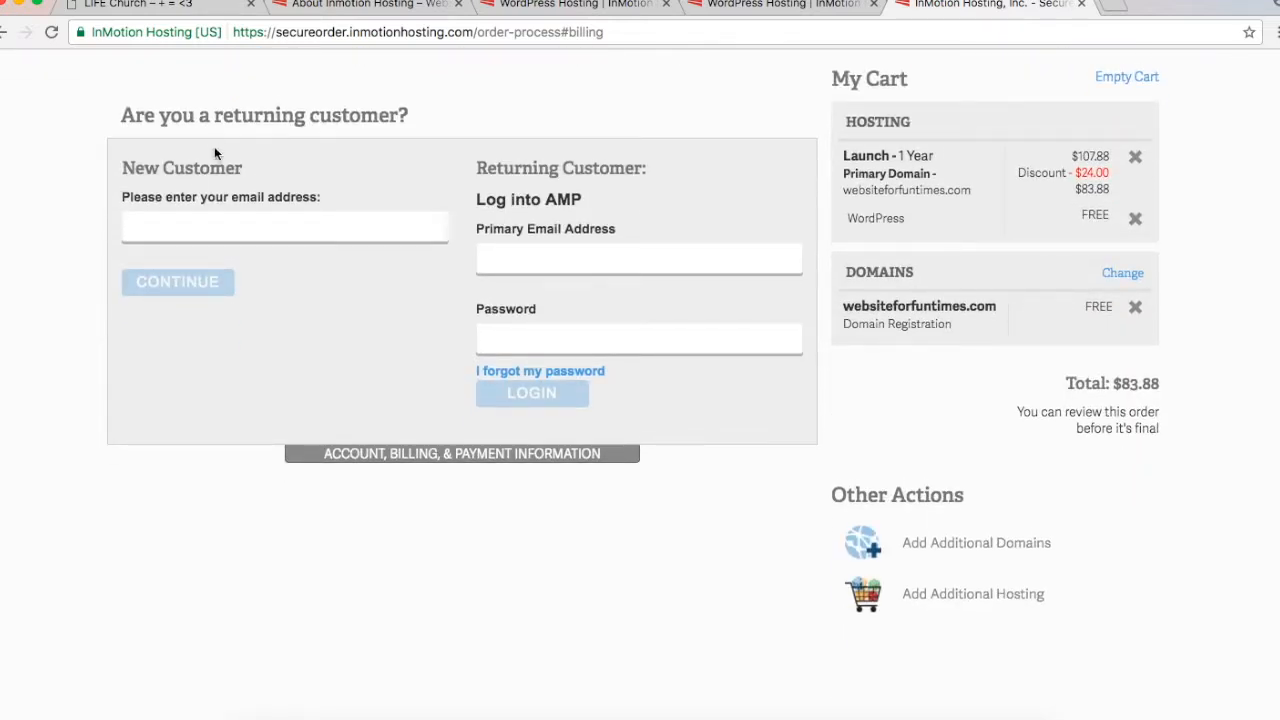
pyautogui.click(327, 227)
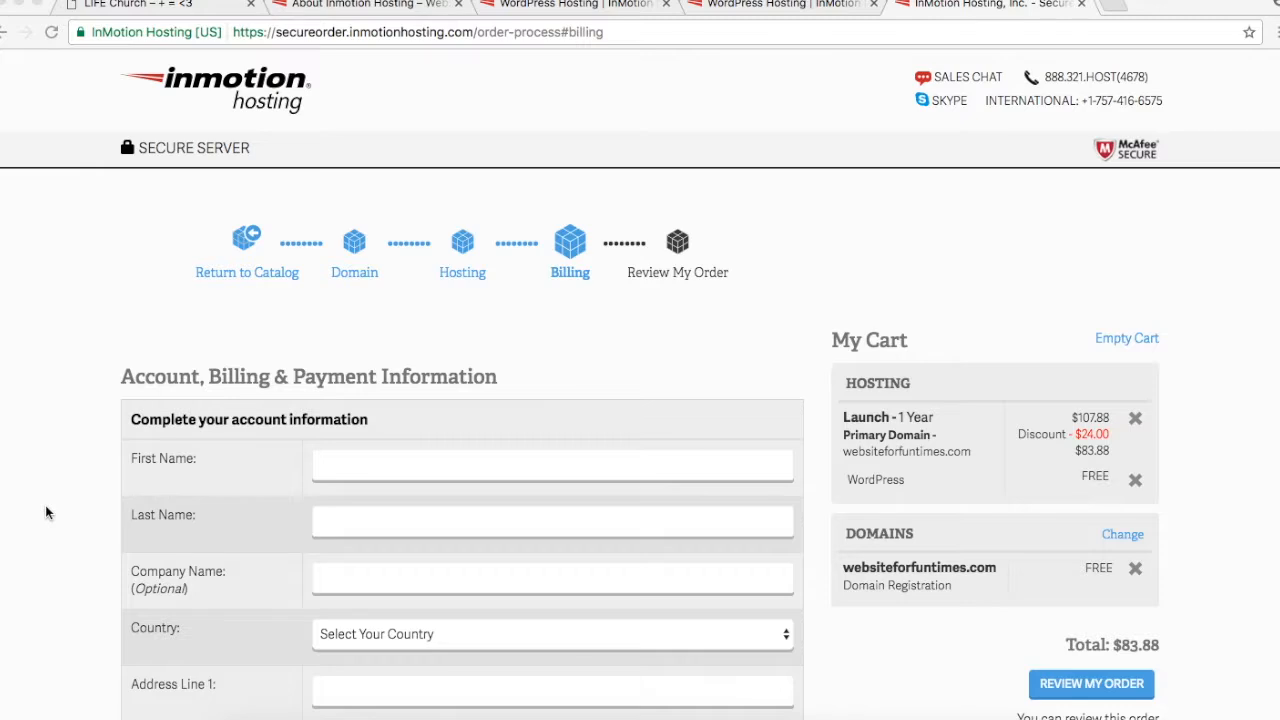
# Fill in the e-mail confirmation and set Referred By to websitebultbyyou.com
pyautogui.scroll(-3, 45, 505)
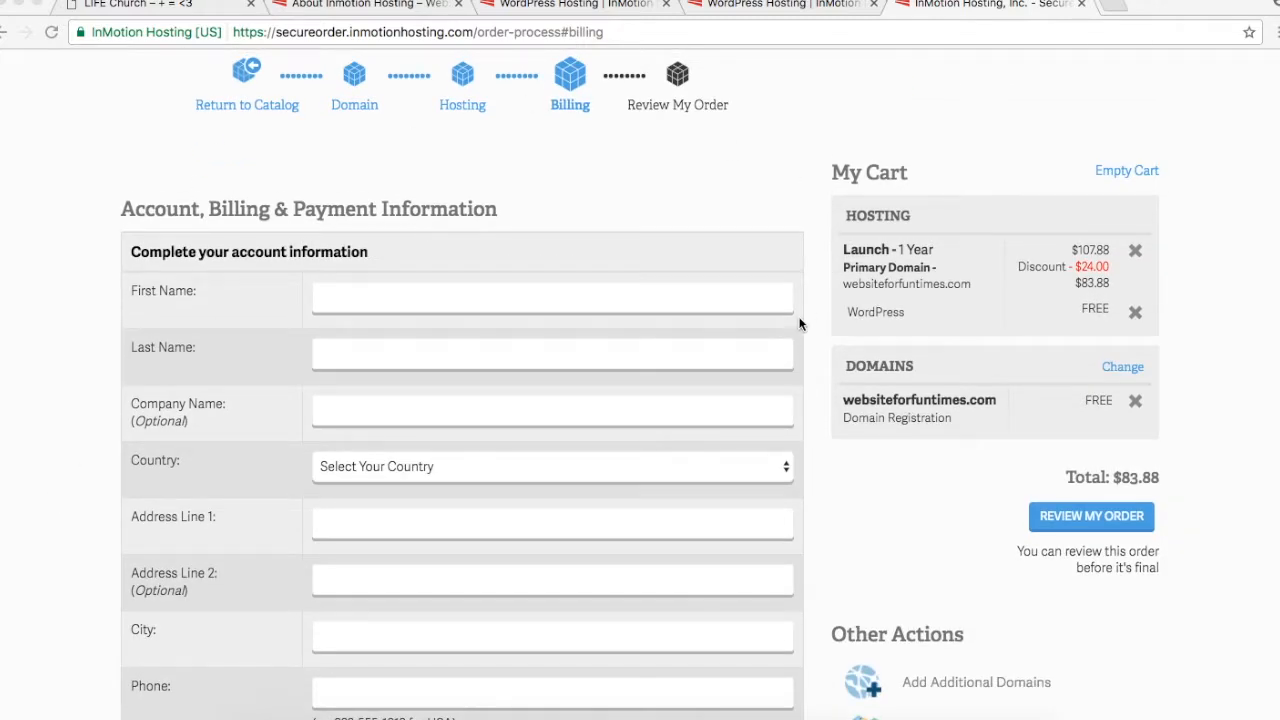
pyautogui.scroll(-1, 800, 323)
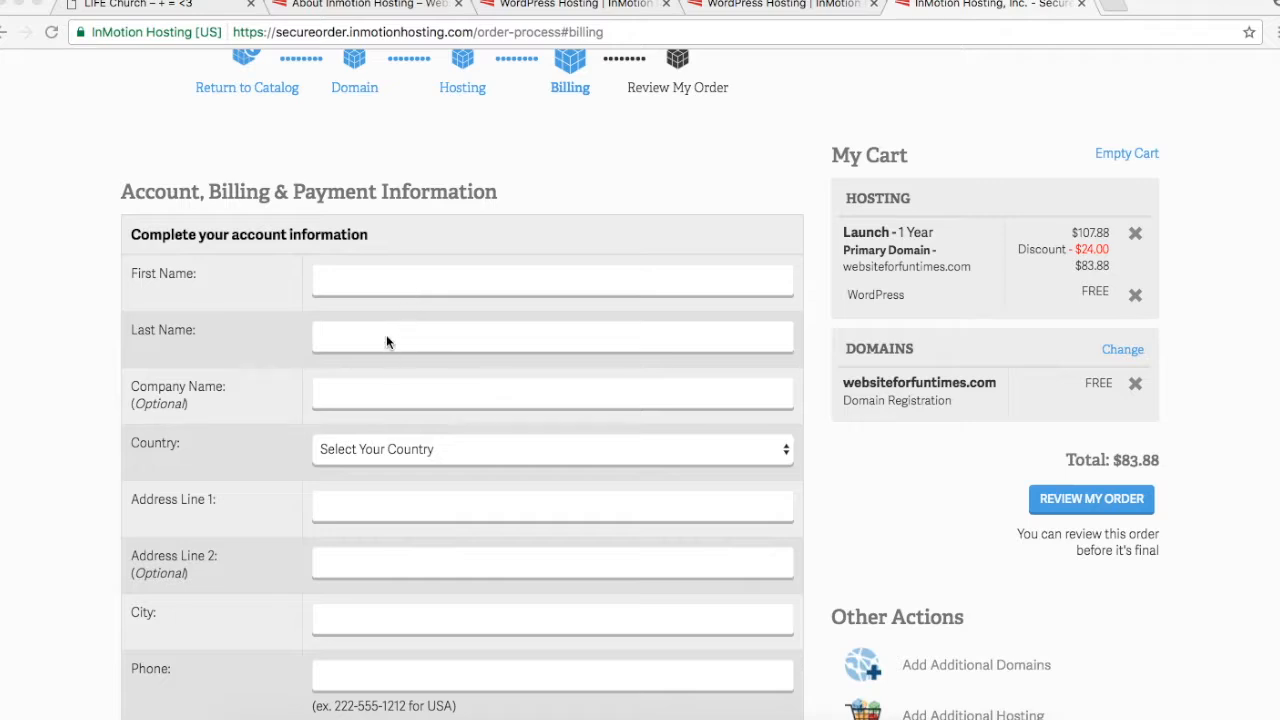
pyautogui.scroll(-2, 387, 337)
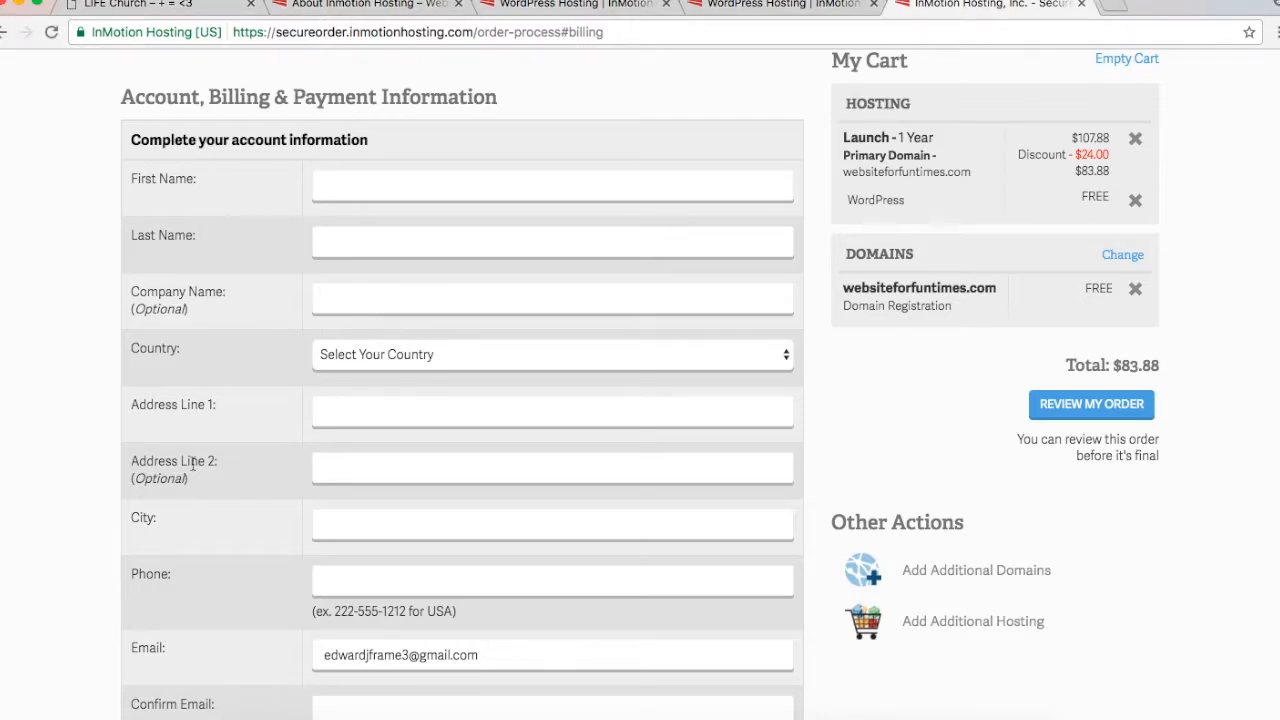
pyautogui.scroll(-1, 190, 465)
pyautogui.scroll(-3, 190, 465)
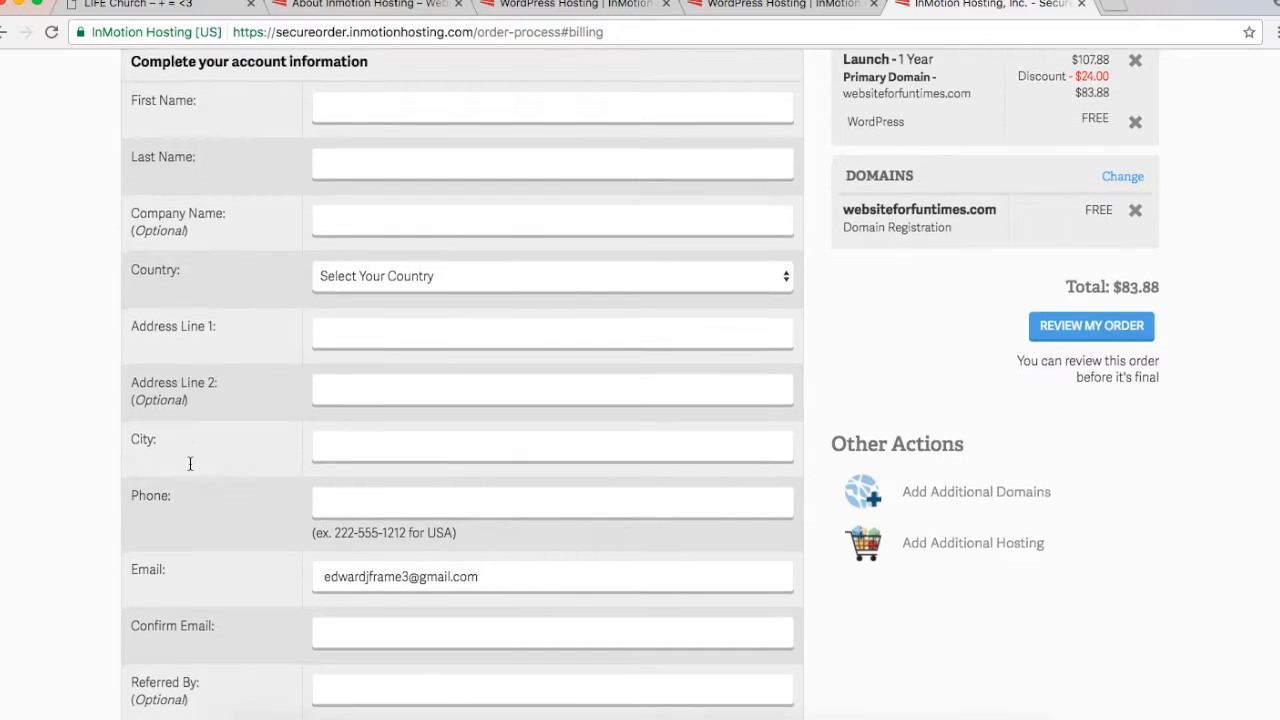
pyautogui.scroll(-6, 190, 465)
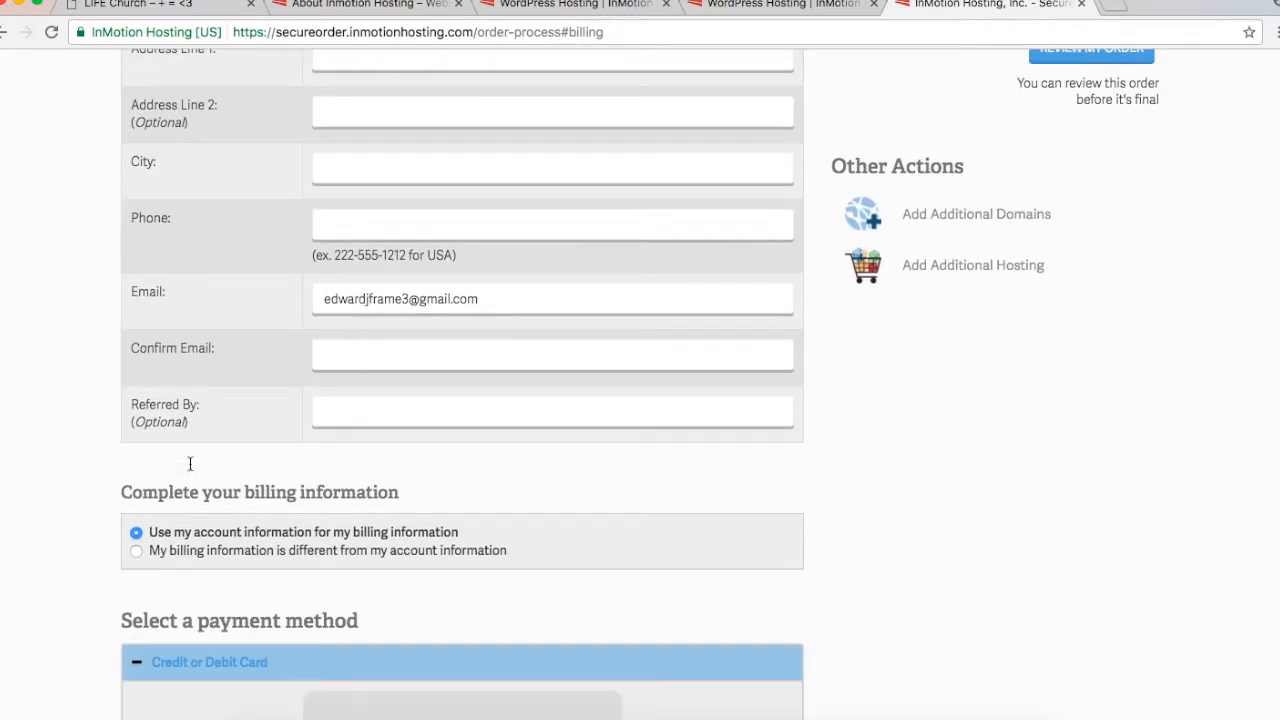
pyautogui.click(433, 357)
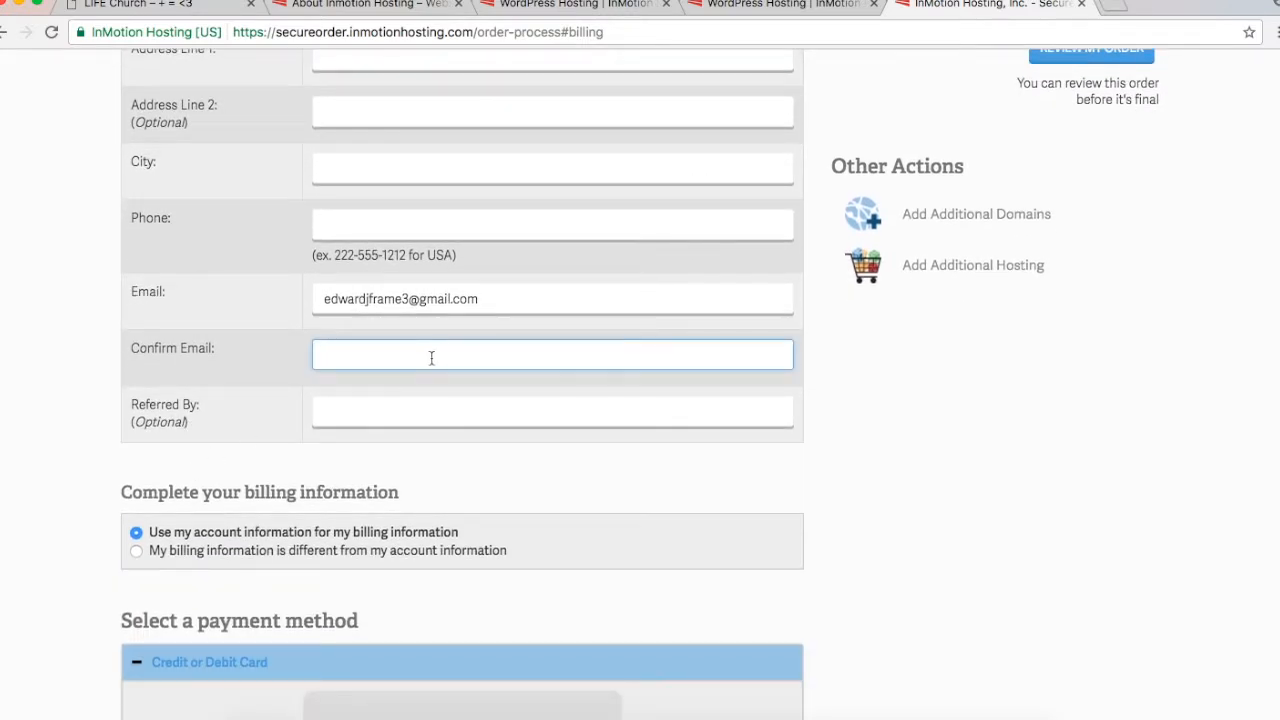
pyautogui.click(353, 415)
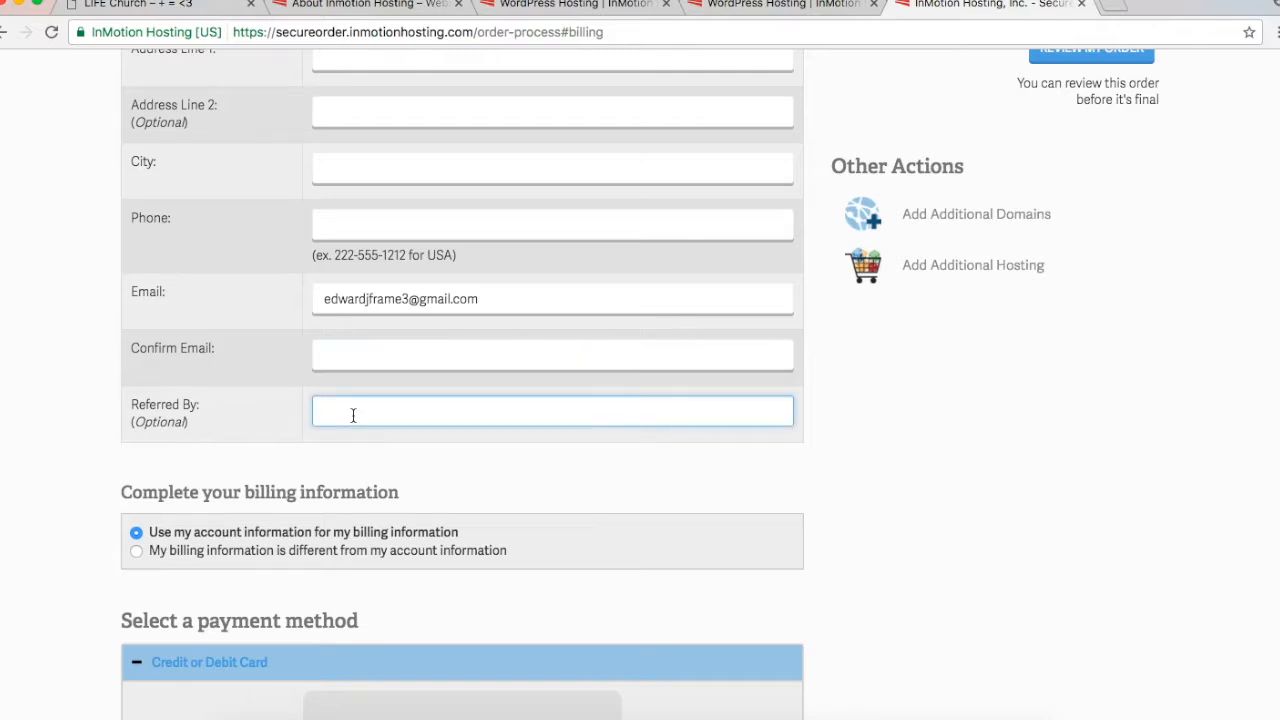
pyautogui.write('websitebultbyyou.com')
# Scroll through the payment fields to review the Launch 1 Year order at $83.88
pyautogui.scroll(-5, 172, 507)
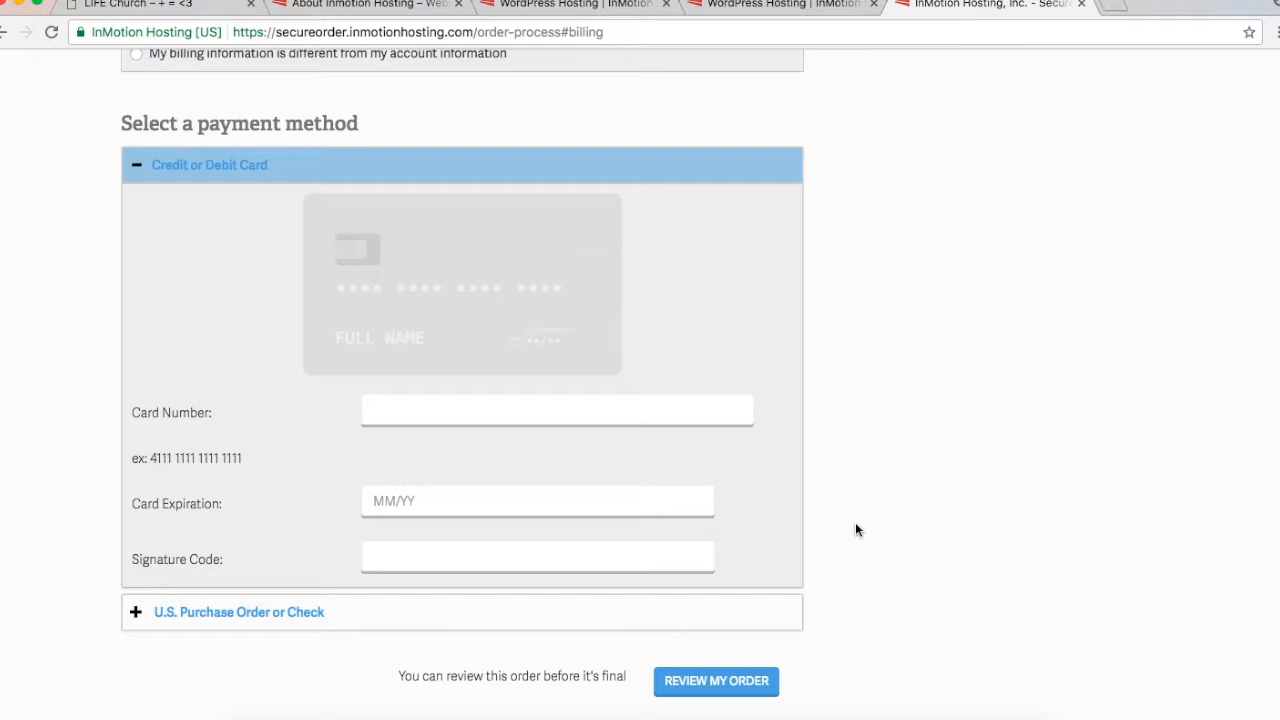
pyautogui.scroll(-2, 856, 526)
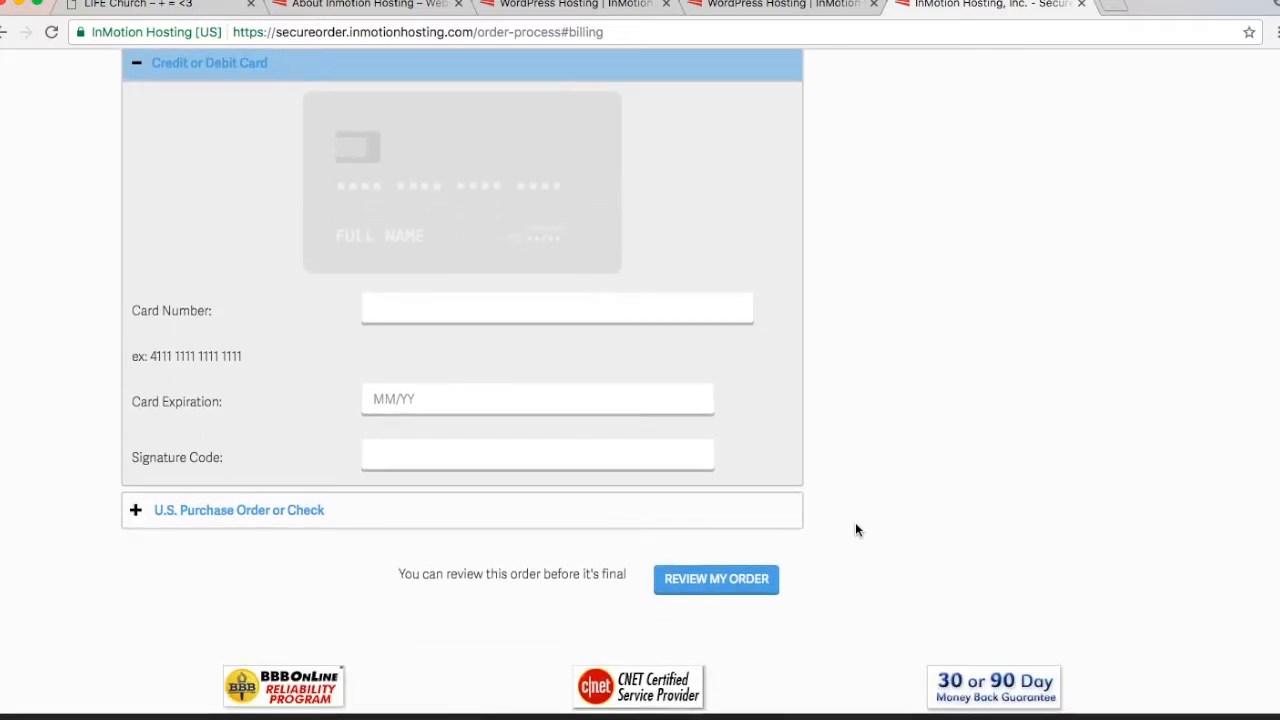
pyautogui.scroll(15, 855, 524)
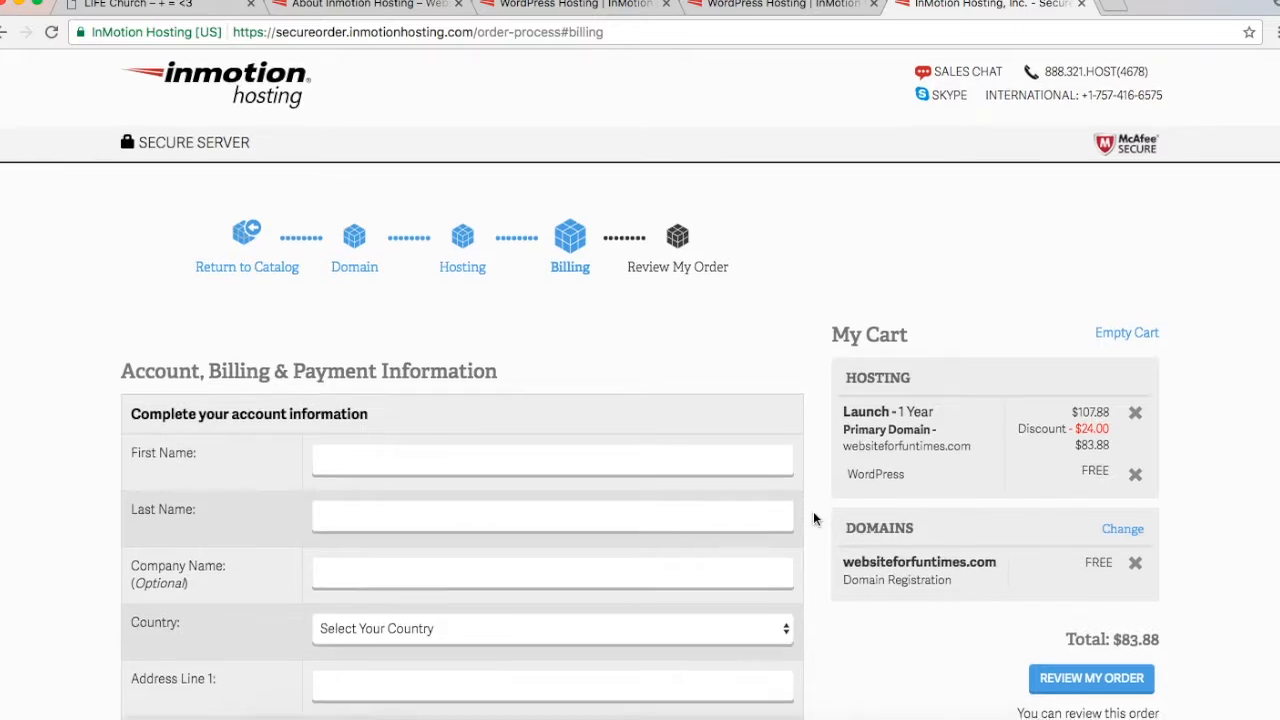
pyautogui.scroll(-10, 813, 518)
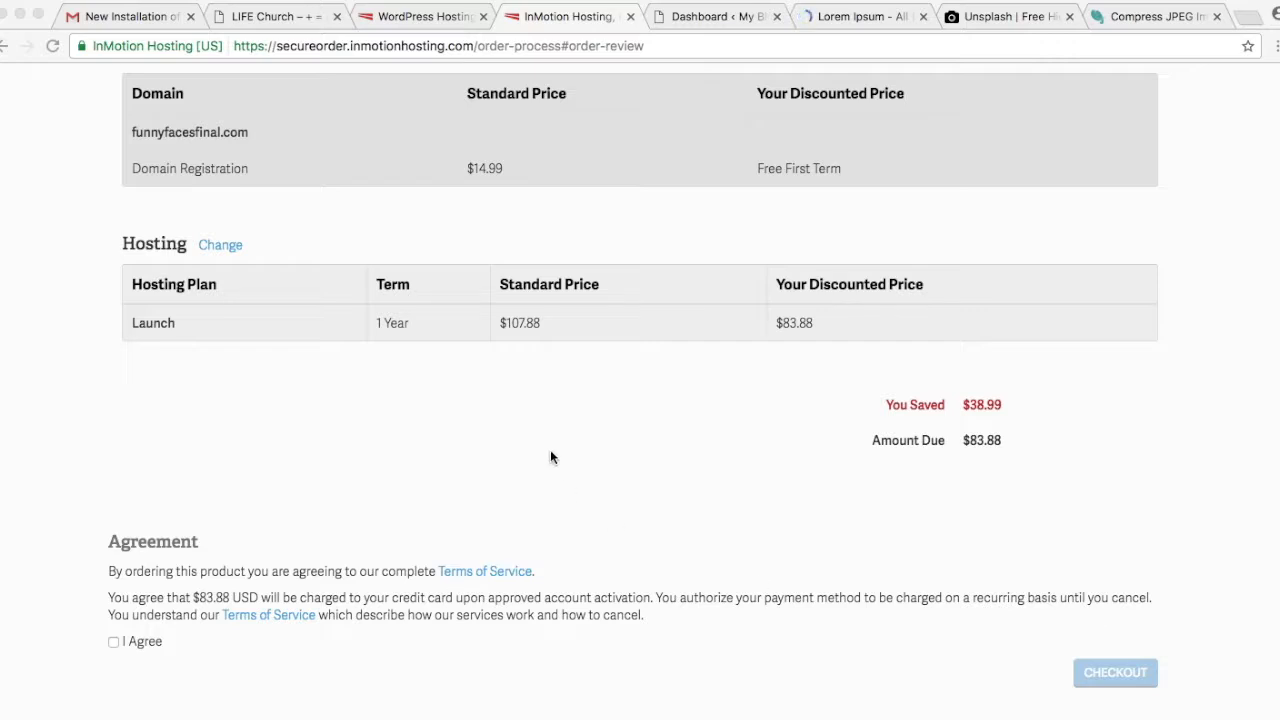
# Accept the terms of service agreement and check out the order
pyautogui.click(113, 641)
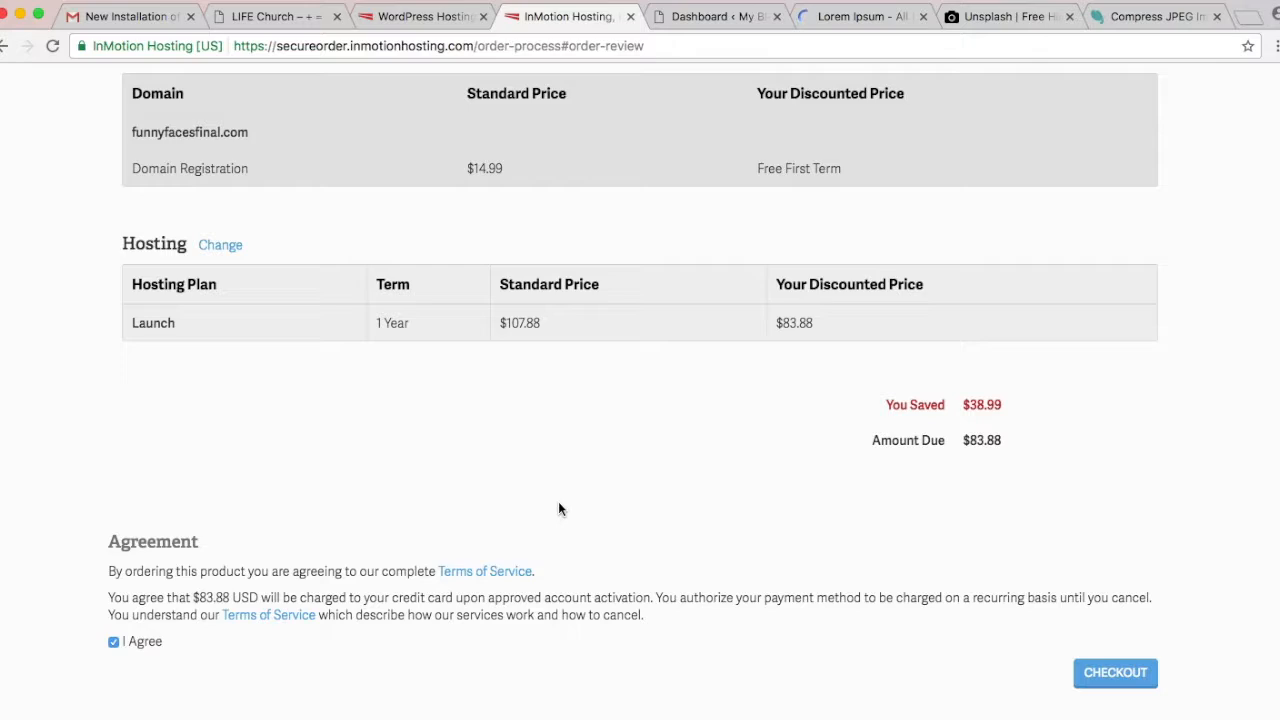
pyautogui.scroll(-1, 558, 502)
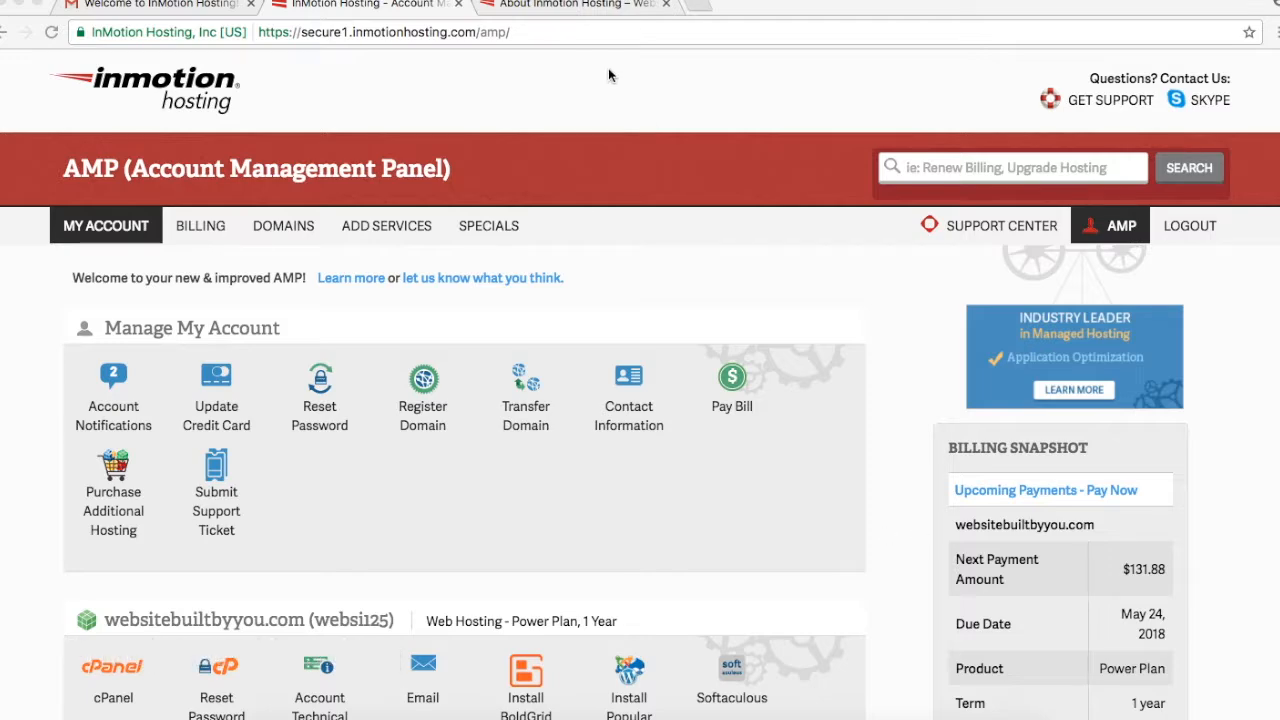
pyautogui.click(590, 5)
pyautogui.scroll(1, 664, 497)
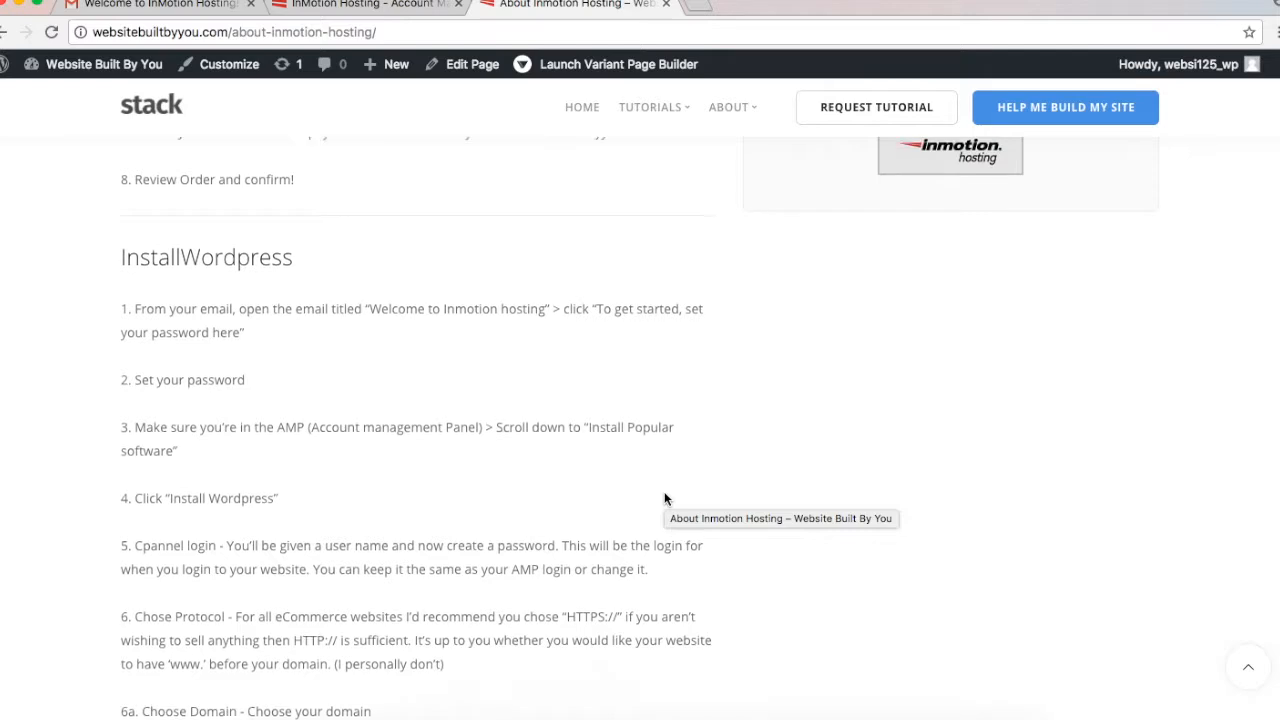
pyautogui.scroll(-1, 664, 497)
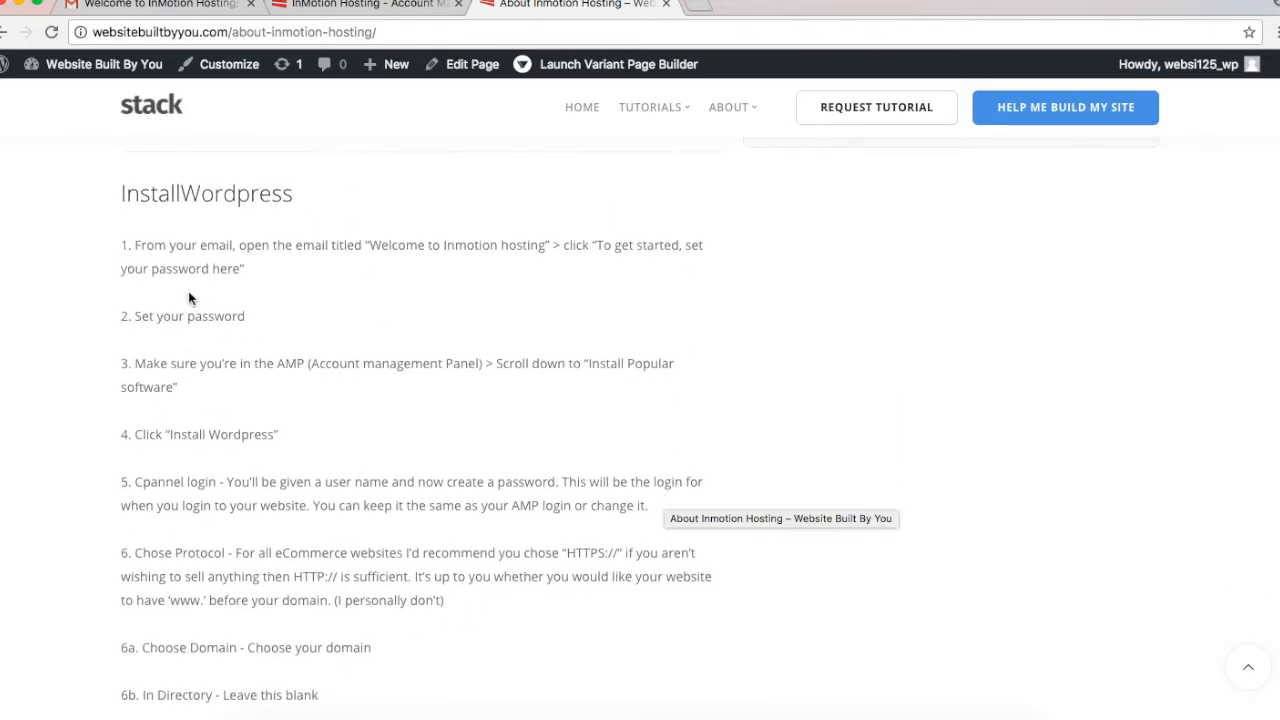
pyautogui.moveTo(134, 245); pyautogui.dragTo(476, 258)
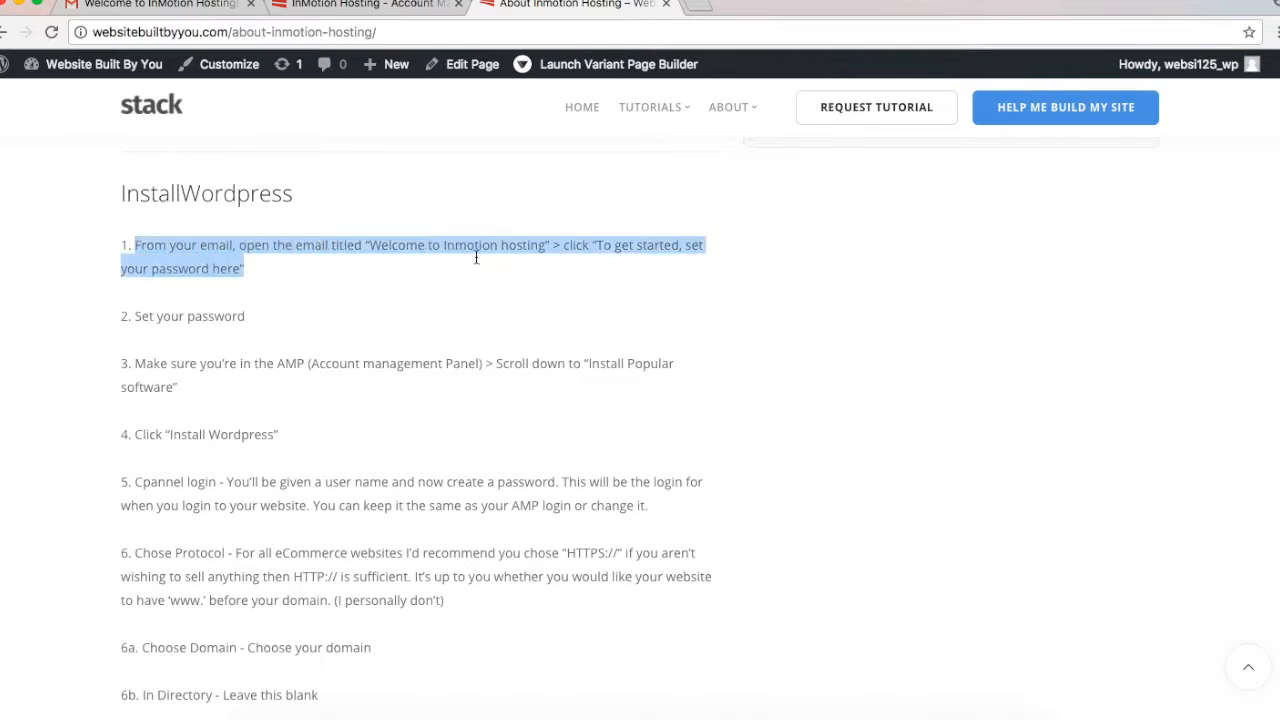
pyautogui.click(476, 258)
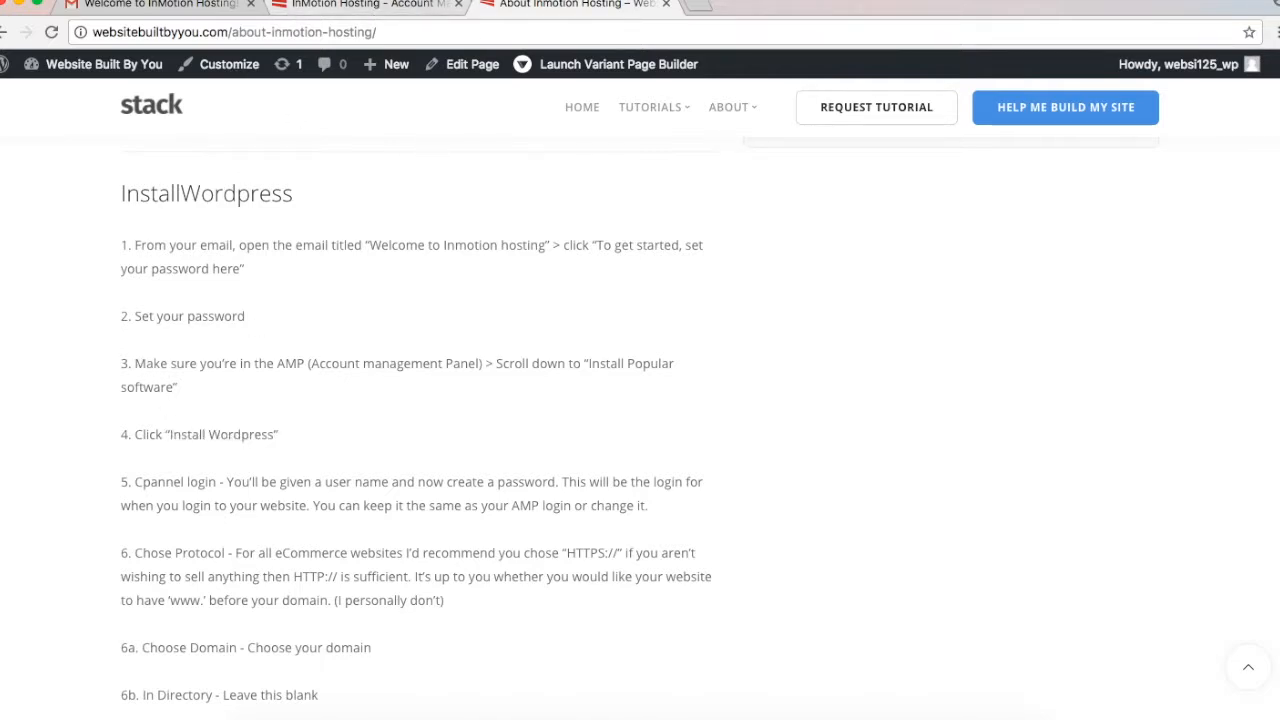
pyautogui.click(330, 5)
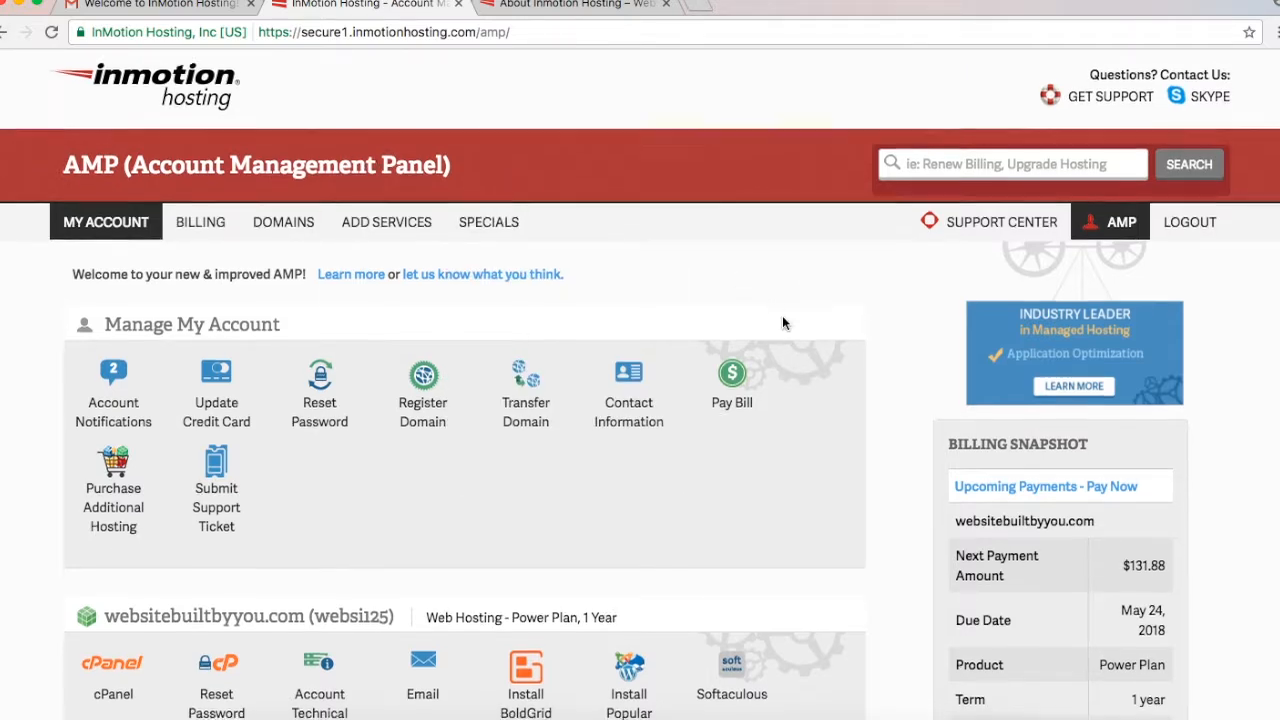
# Launch the WordPress installer from Install Popular Software and submit the prefilled cPanel login
pyautogui.scroll(-5, 783, 320)
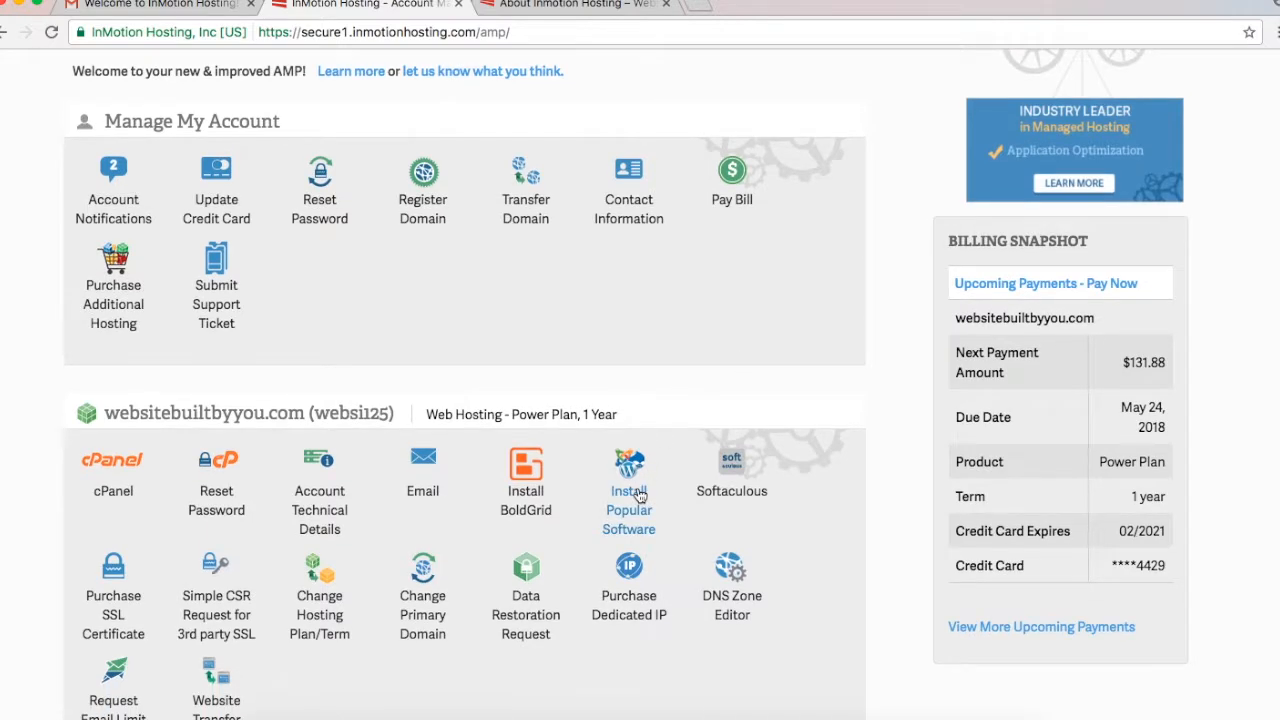
pyautogui.click(640, 495)
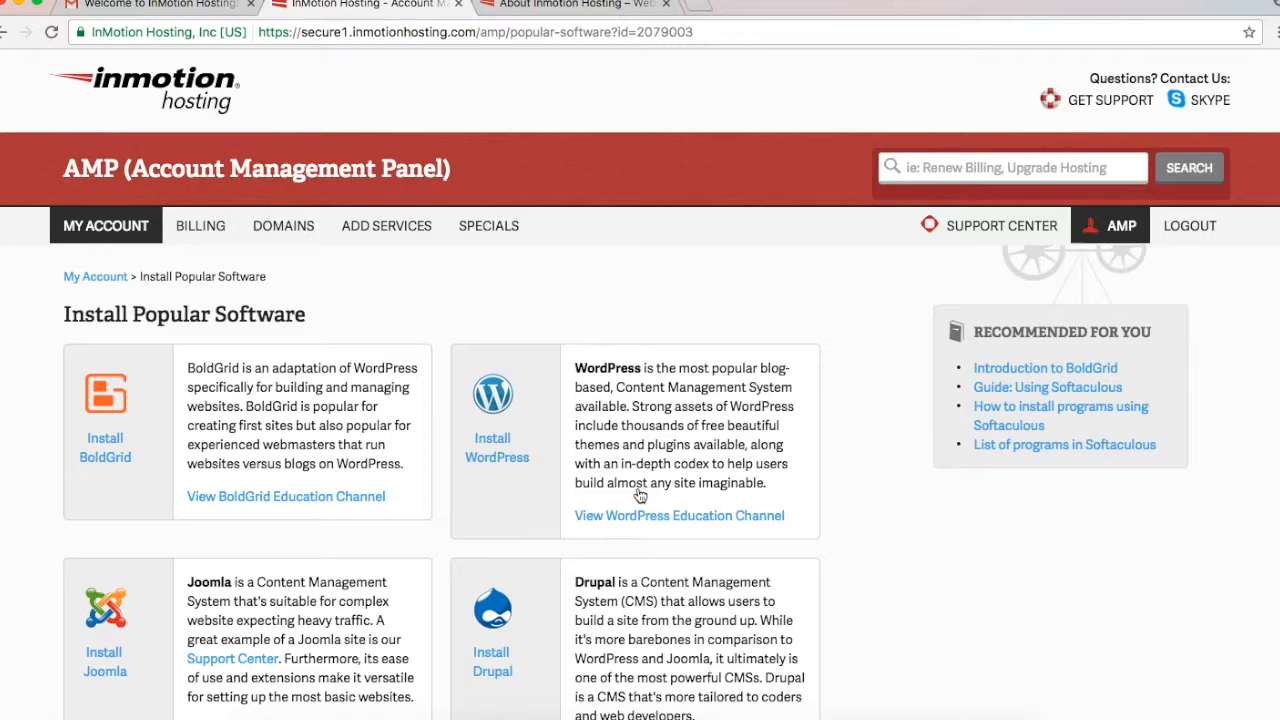
pyautogui.click(482, 452)
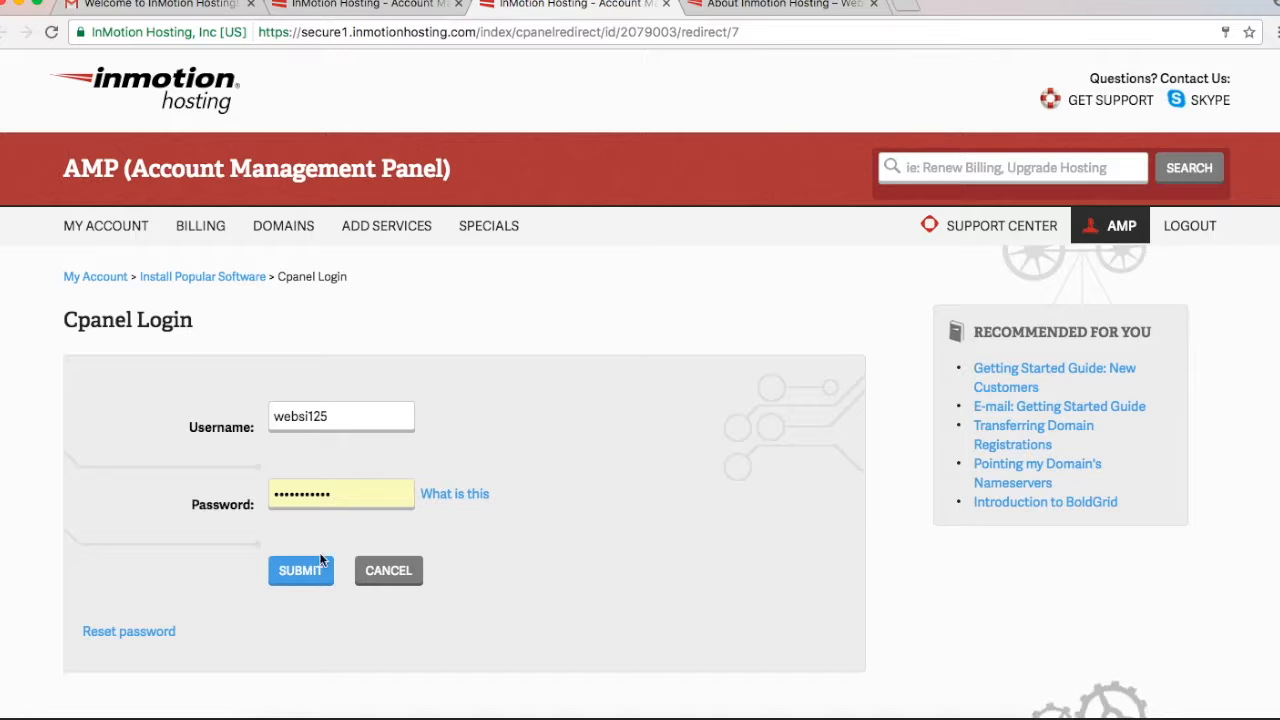
pyautogui.click(308, 574)
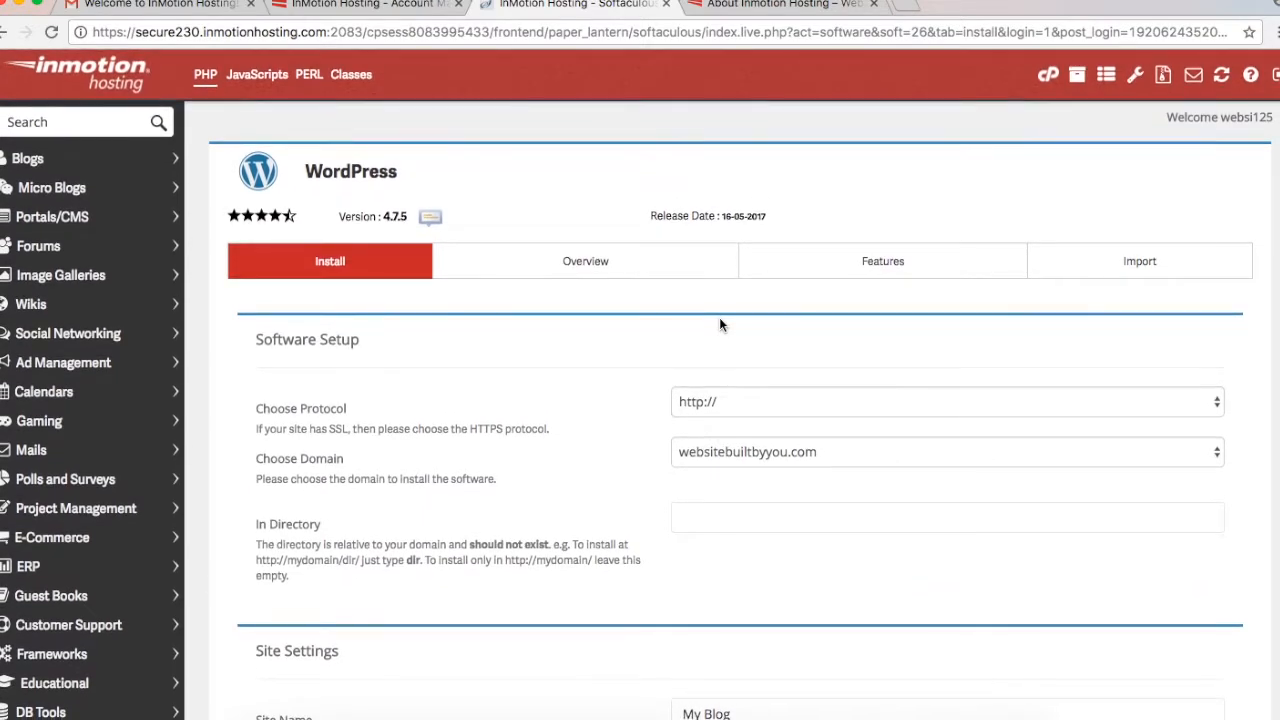
pyautogui.click(750, 403)
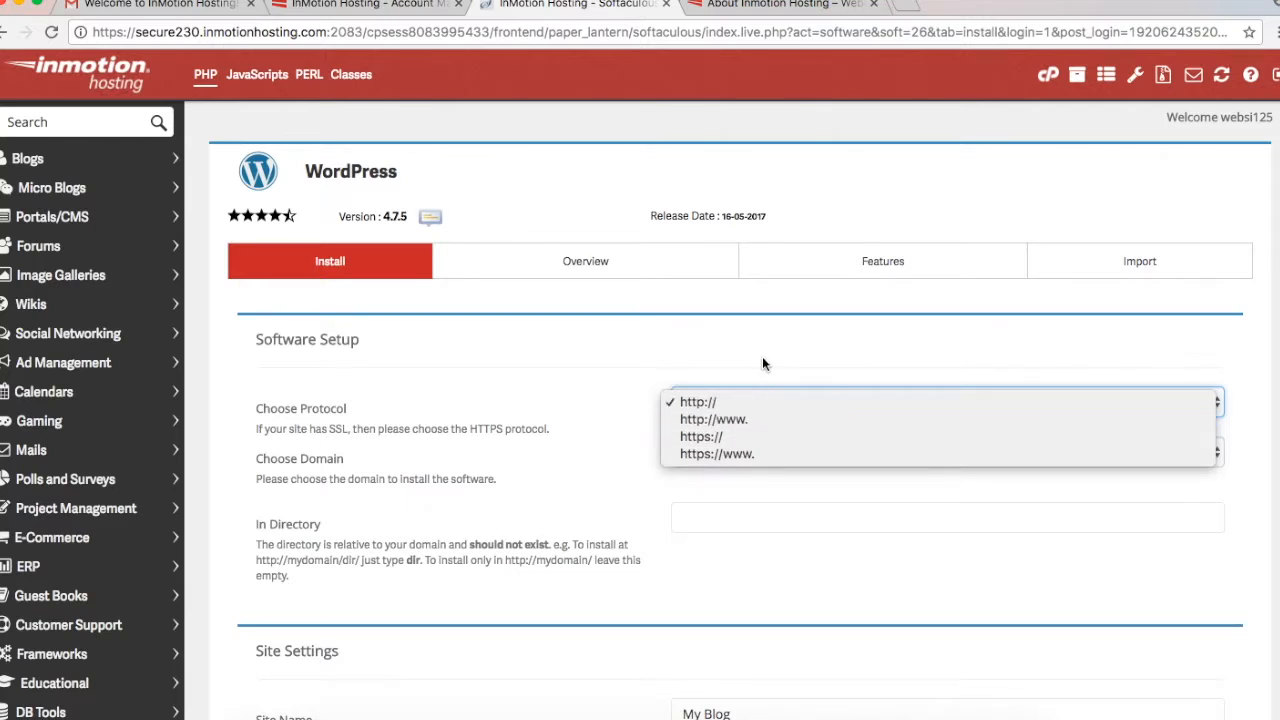
pyautogui.click(757, 402)
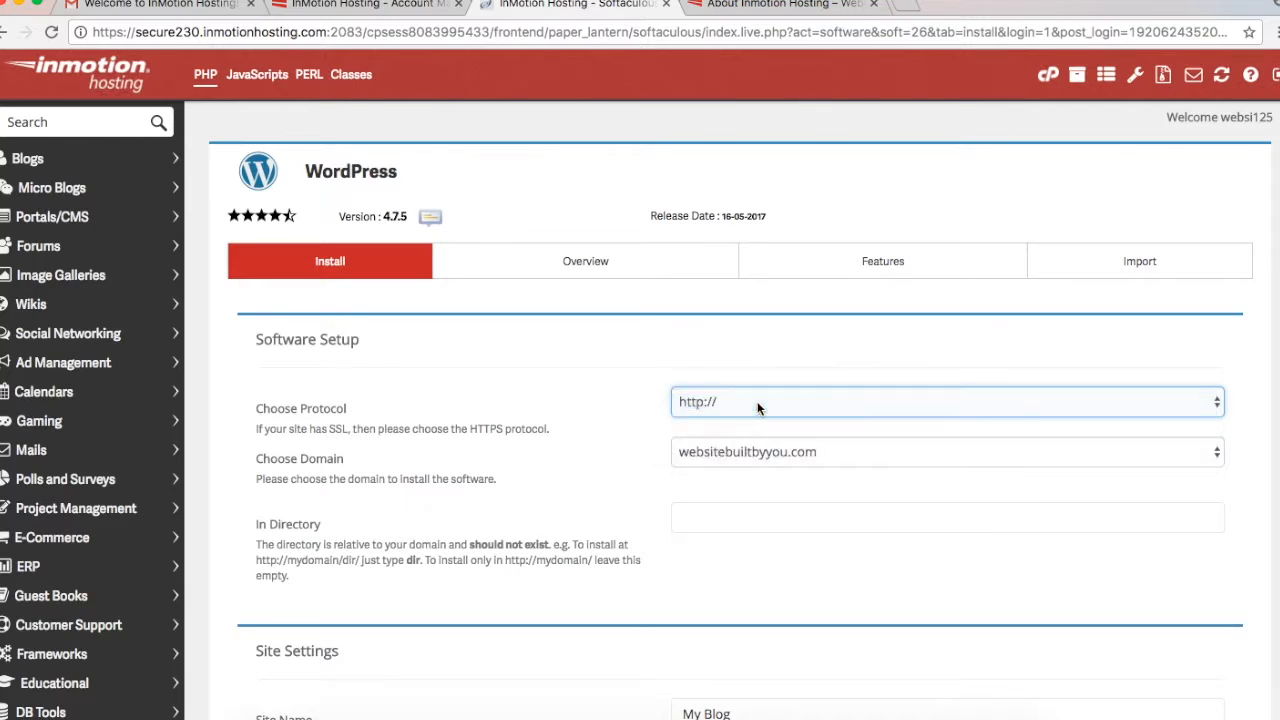
pyautogui.click(804, 460)
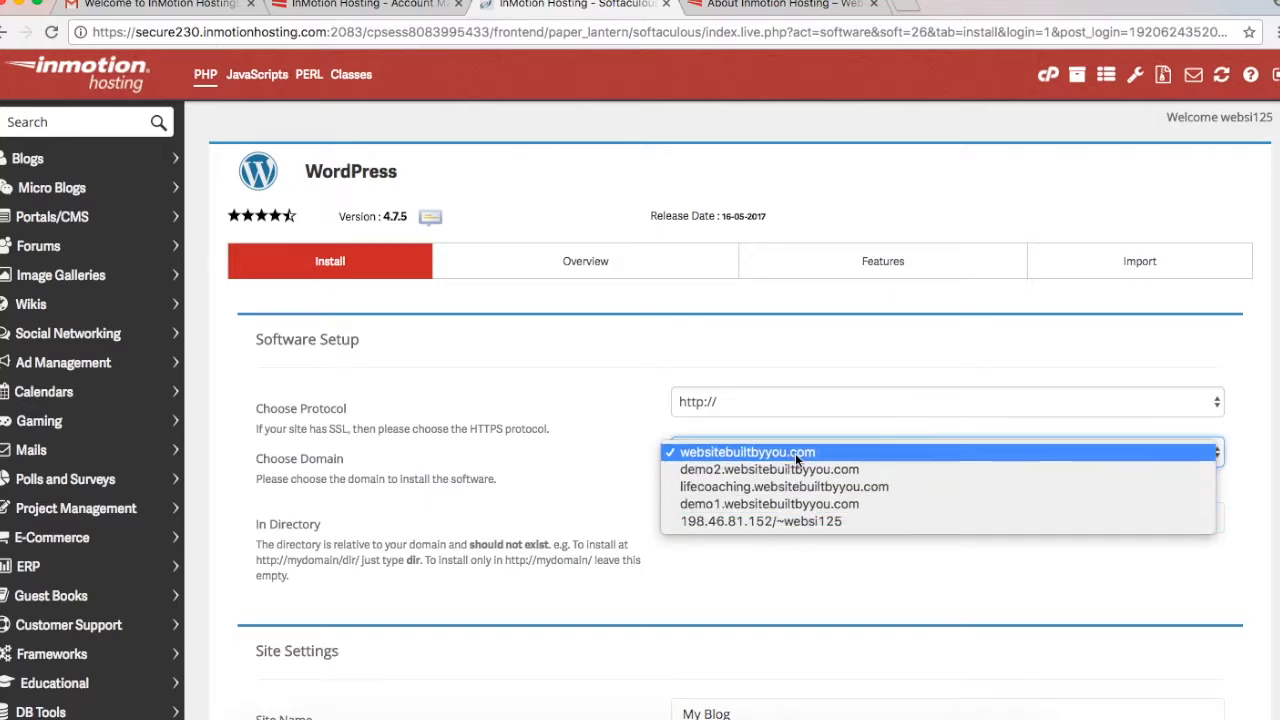
pyautogui.click(795, 453)
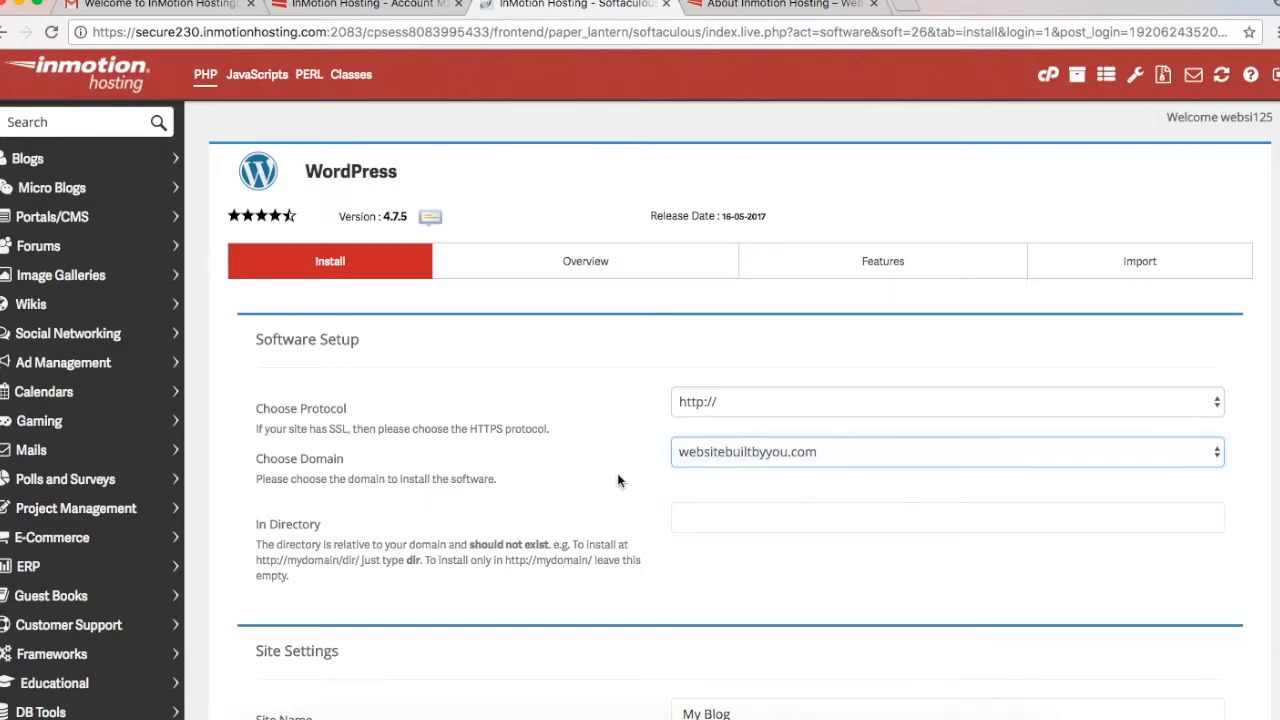
pyautogui.scroll(-2, 617, 473)
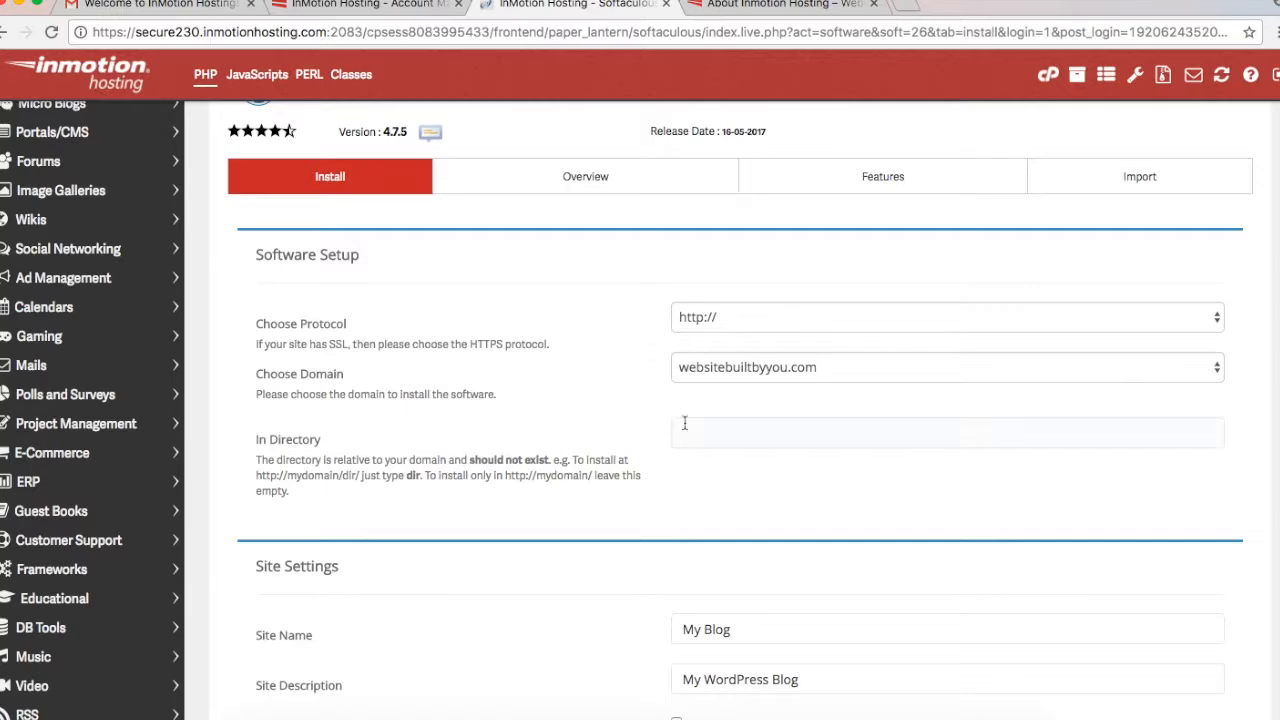
# Replace the default site name with 'Website Built by You'
pyautogui.scroll(-1, 567, 578)
pyautogui.scroll(-6, 567, 578)
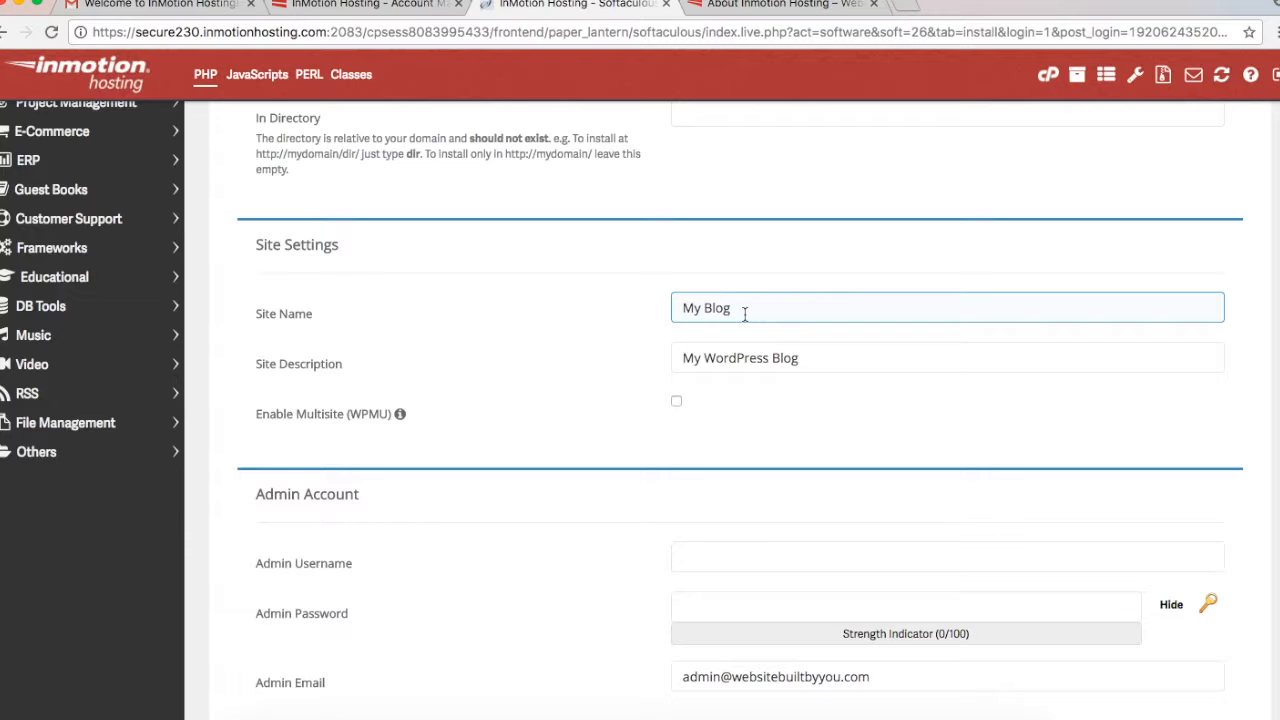
pyautogui.tripleClick(745, 313)
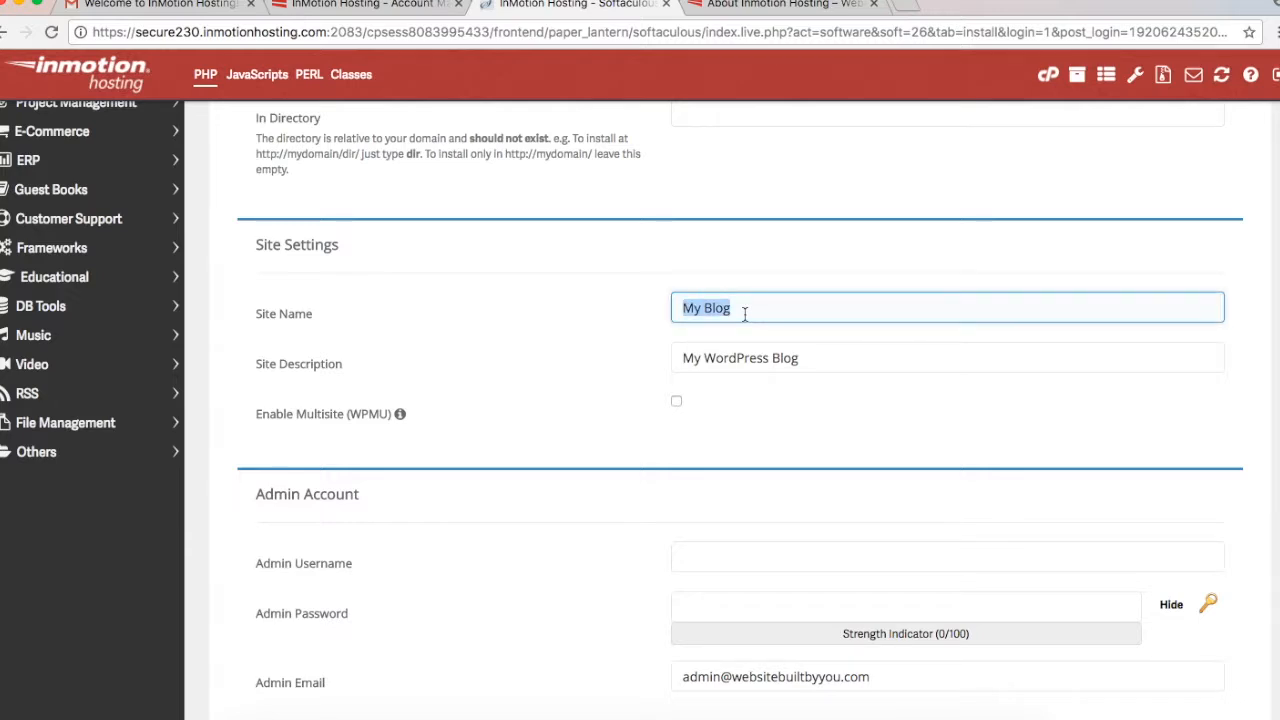
pyautogui.write('Website Bui')
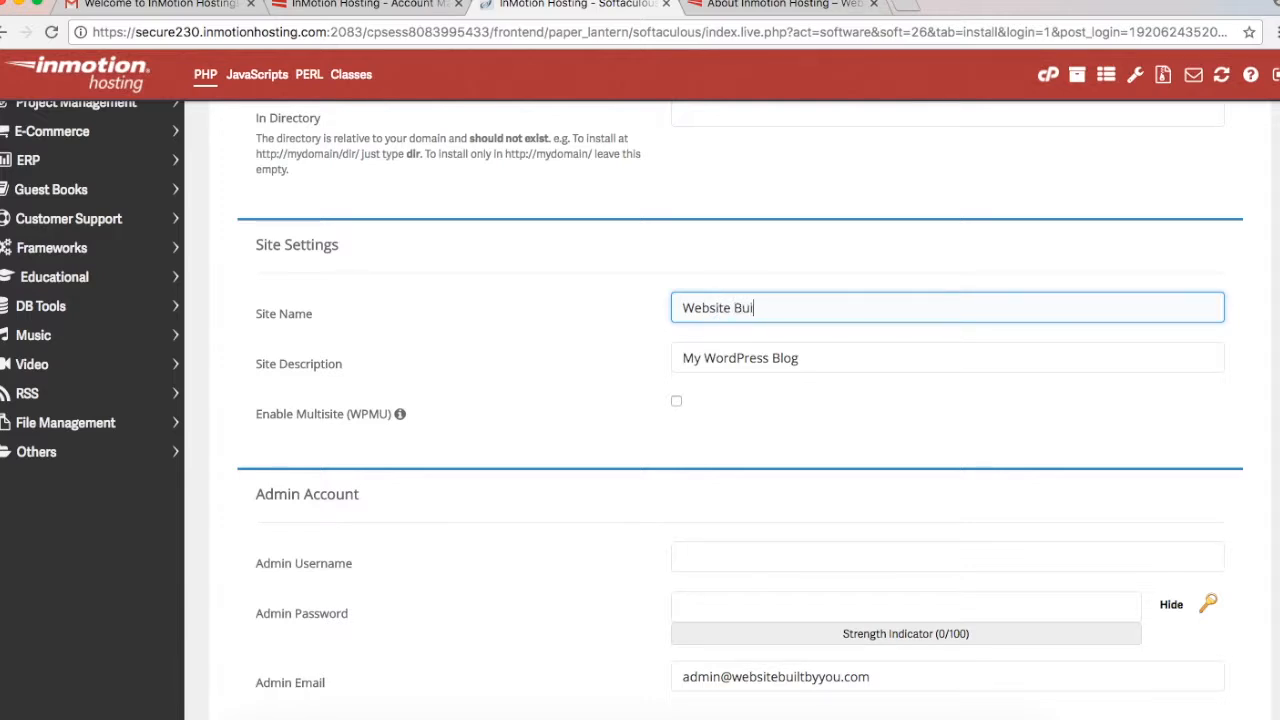
pyautogui.write('lt by You')
# Replace the default site description with 'Creating amazing websites'
pyautogui.doubleClick(834, 352)
pyautogui.tripleClick(834, 352)
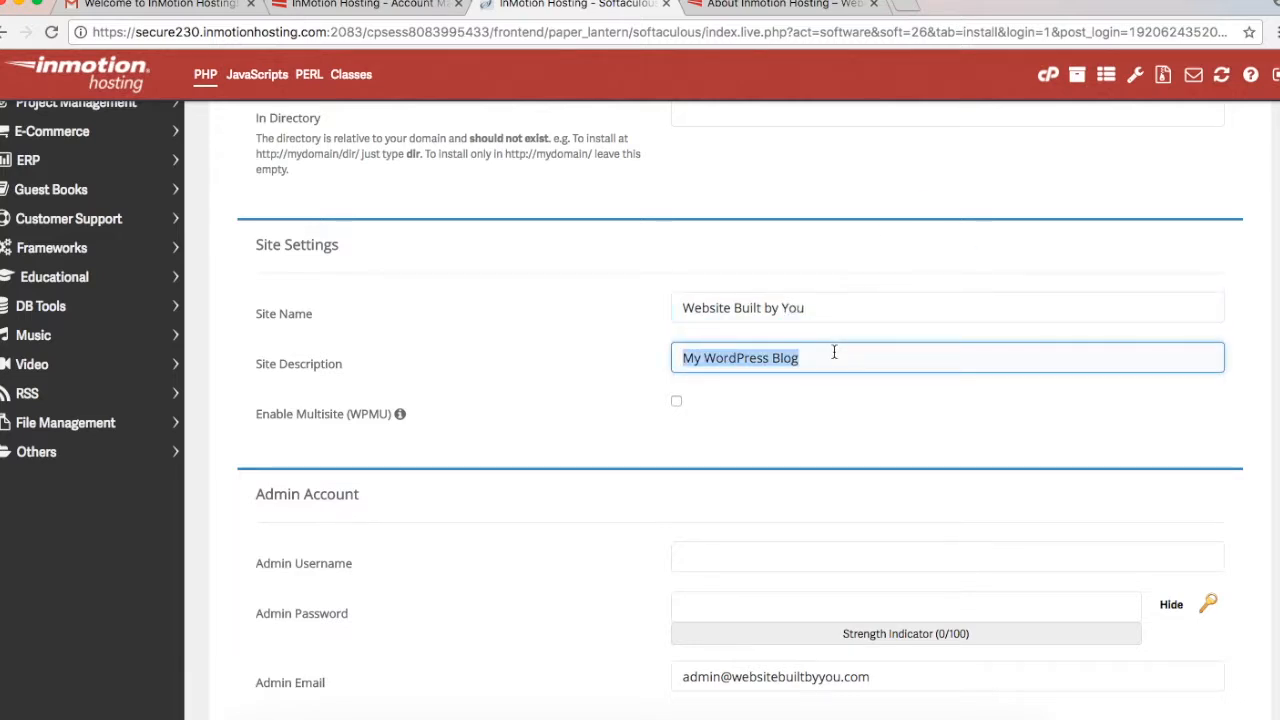
pyautogui.write('Creating ')
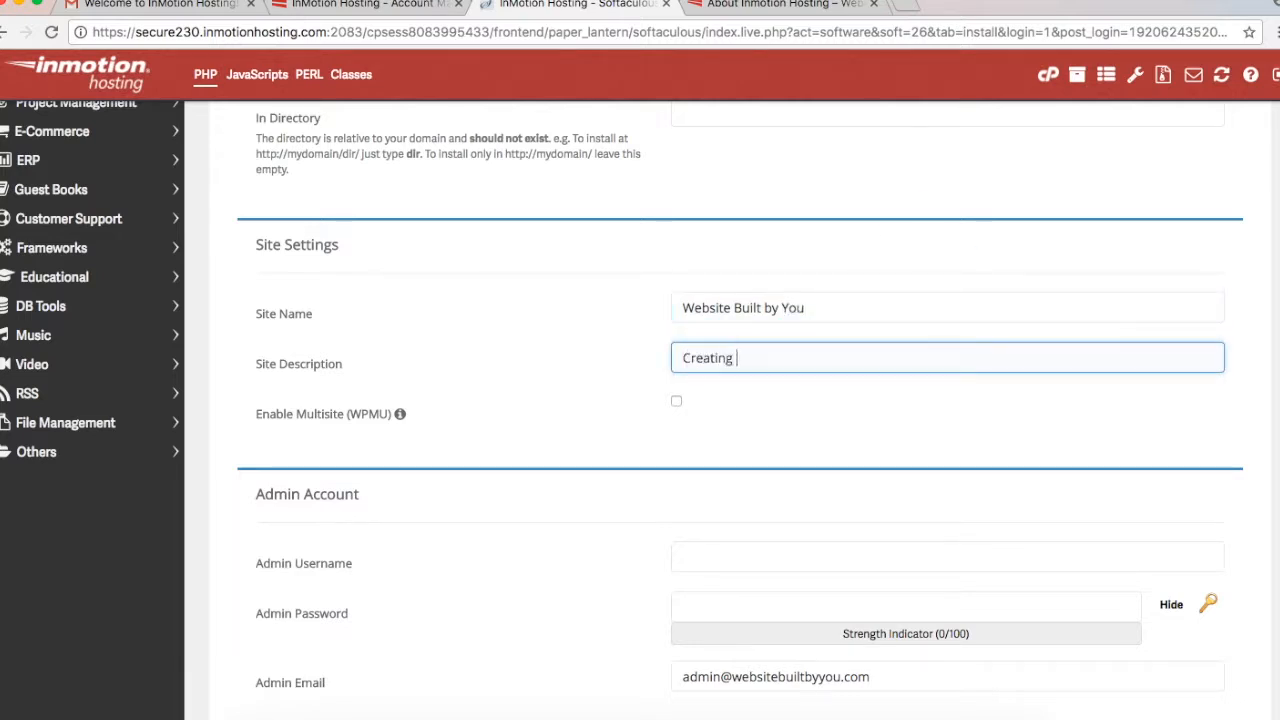
pyautogui.write('amazing websites')
pyautogui.click(1088, 415)
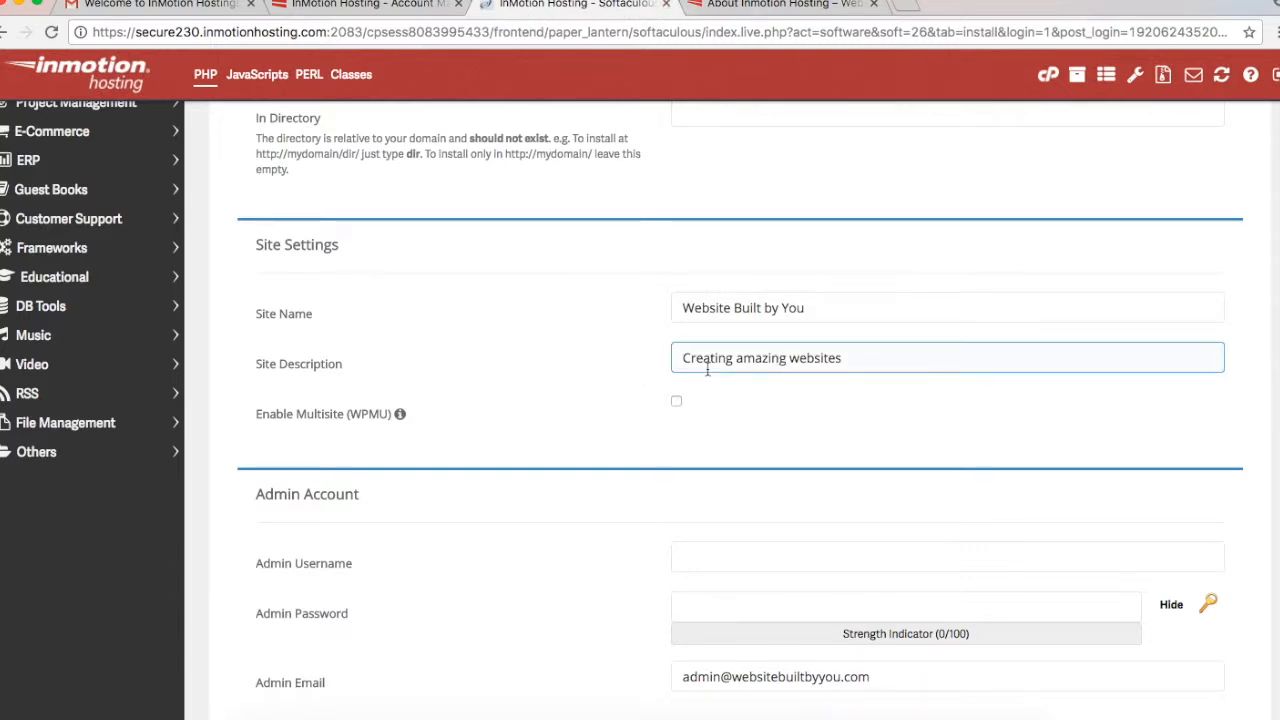
pyautogui.scroll(-5, 760, 360)
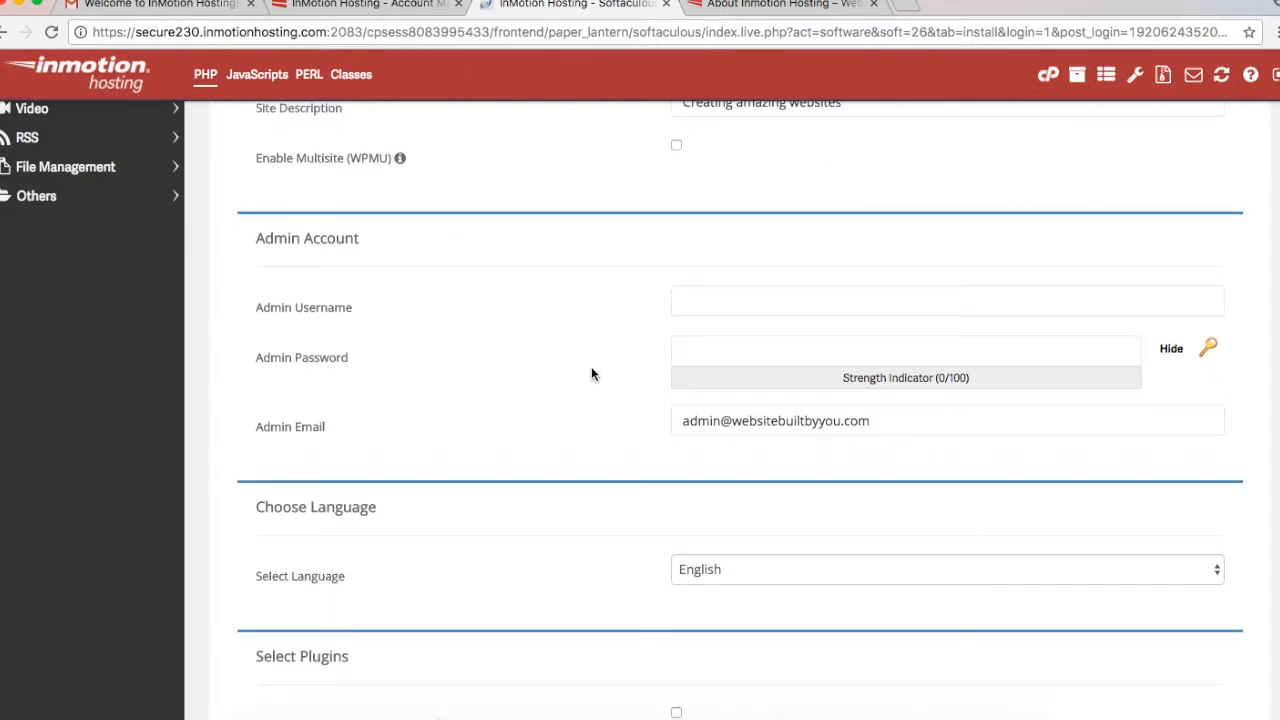
# Enter a custom admin username and a masked admin password
pyautogui.scroll(-1, 591, 374)
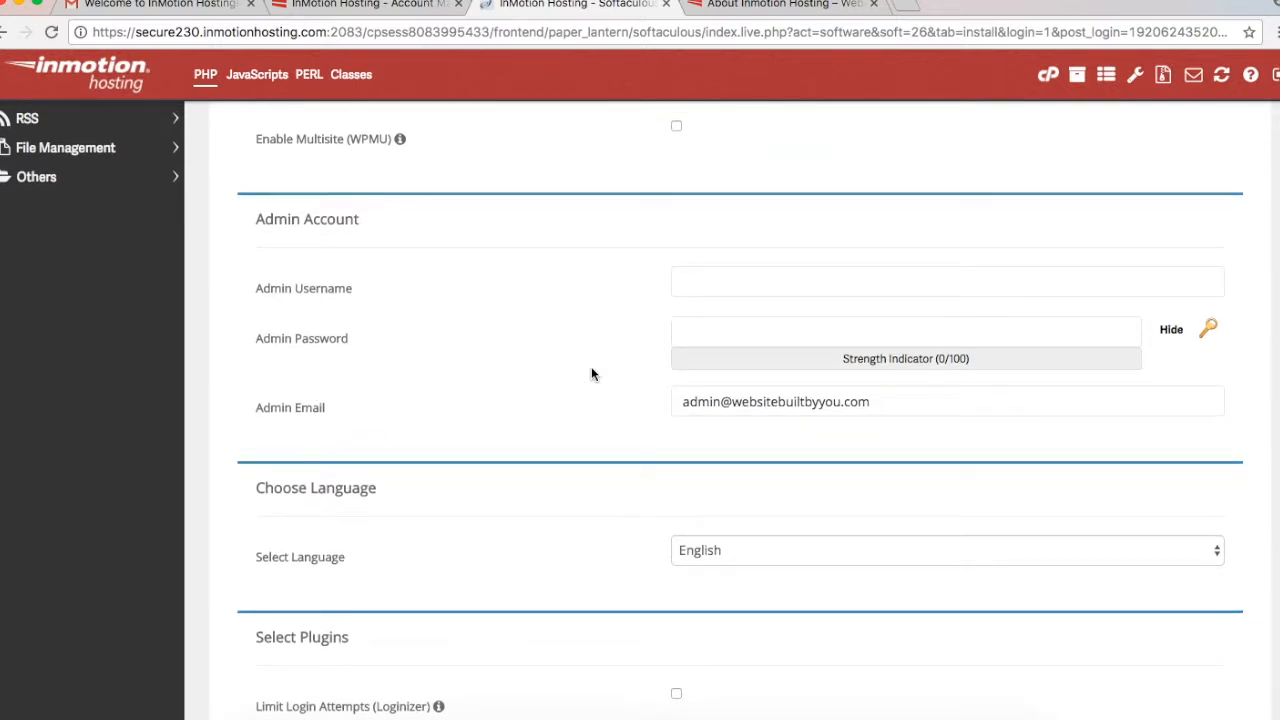
pyautogui.scroll(-3, 591, 374)
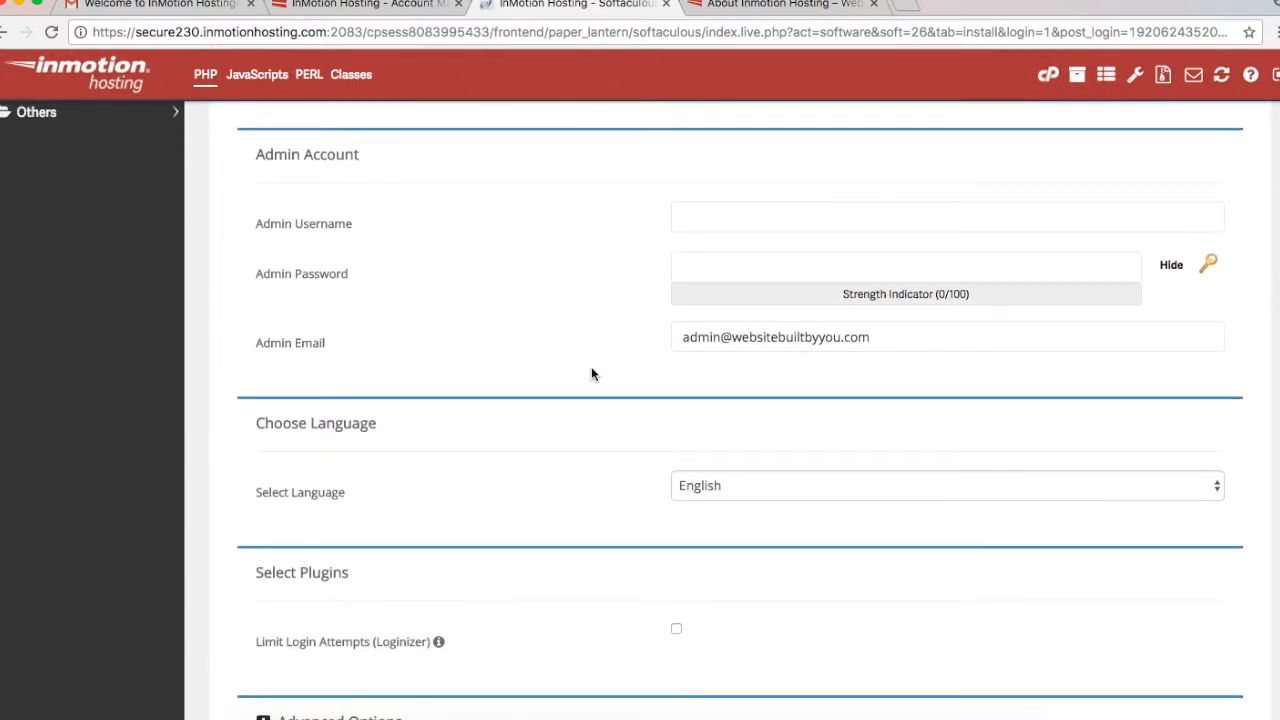
pyautogui.click(1170, 266)
pyautogui.click(1035, 228)
pyautogui.write('ed')
pyautogui.press('Tab')
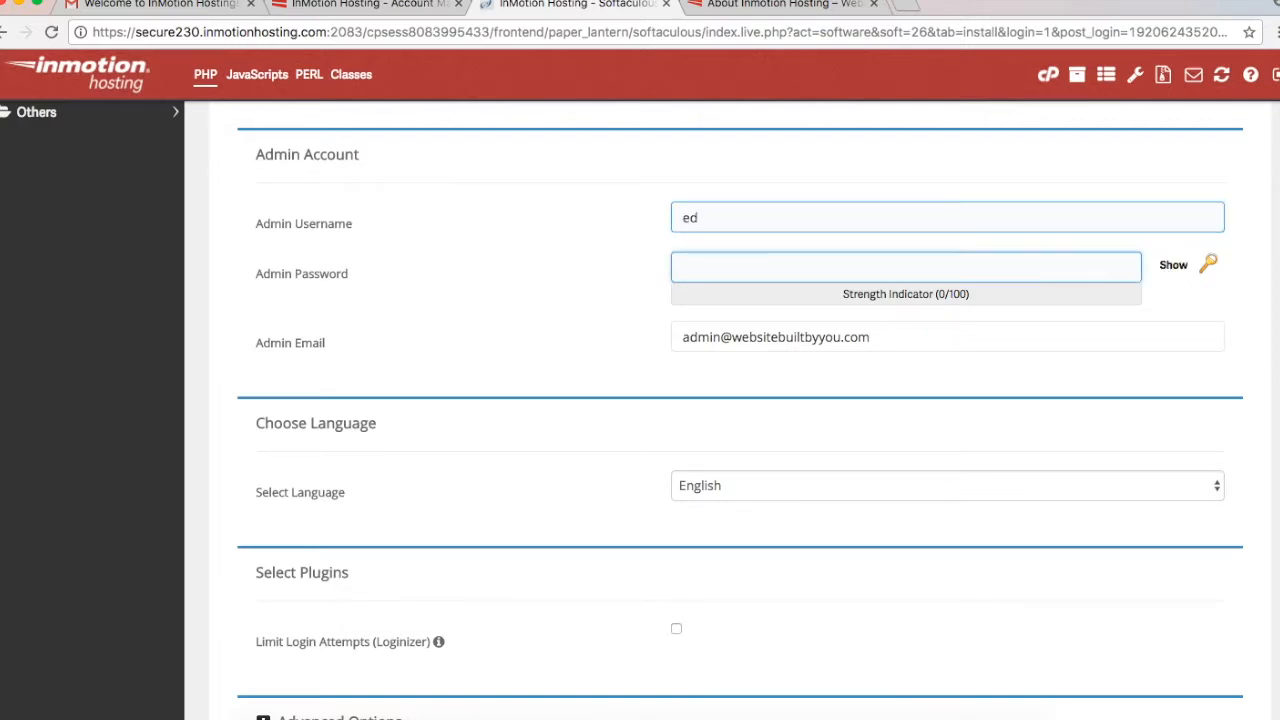
pyautogui.write('•••••••••••')
pyautogui.click(603, 353)
# Edit the admin e-mail so its local part matches the new admin username
pyautogui.click(868, 343)
pyautogui.tripleClick(861, 344)
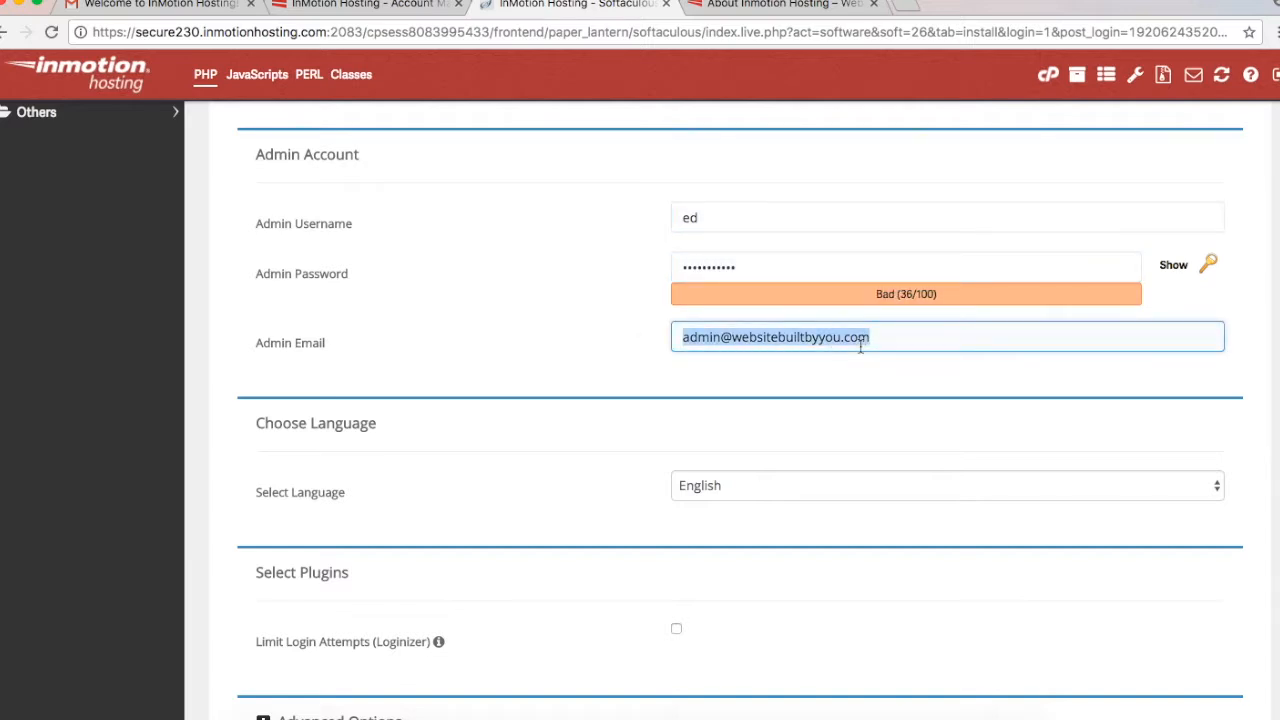
pyautogui.click(551, 335)
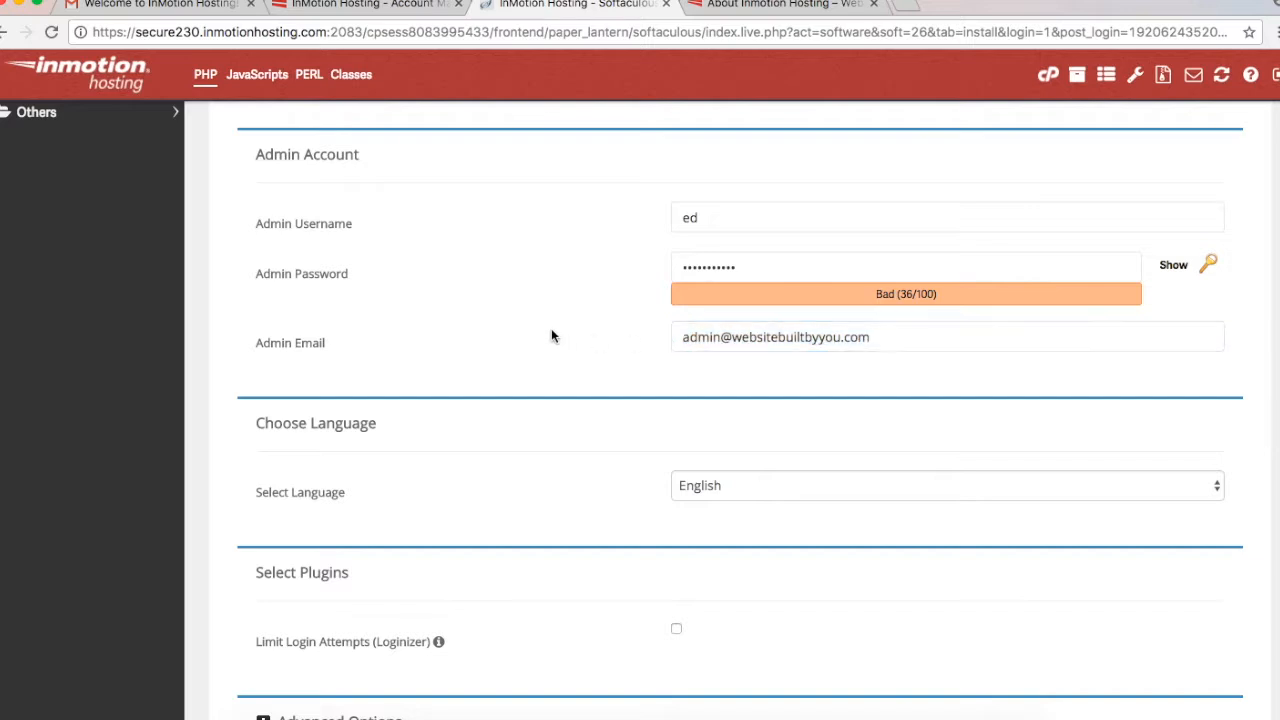
pyautogui.click(751, 348)
pyautogui.moveTo(718, 340); pyautogui.dragTo(603, 340)
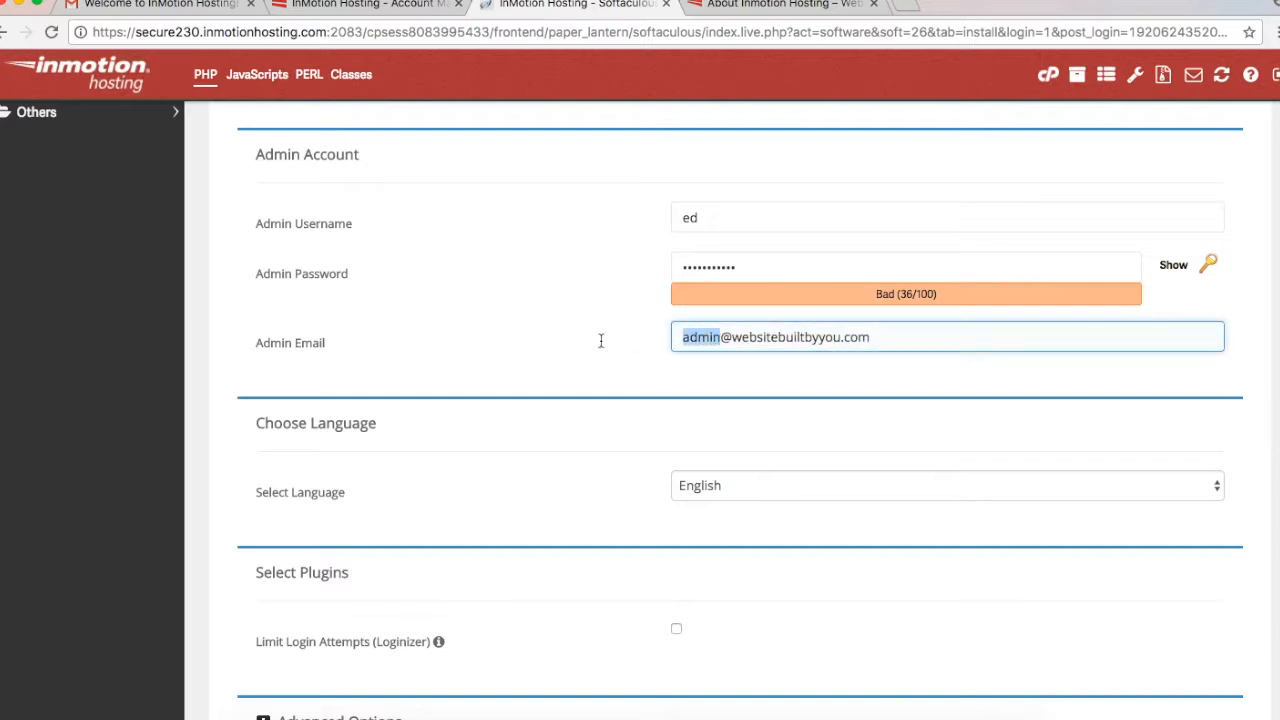
pyautogui.write('ed')
pyautogui.click(600, 345)
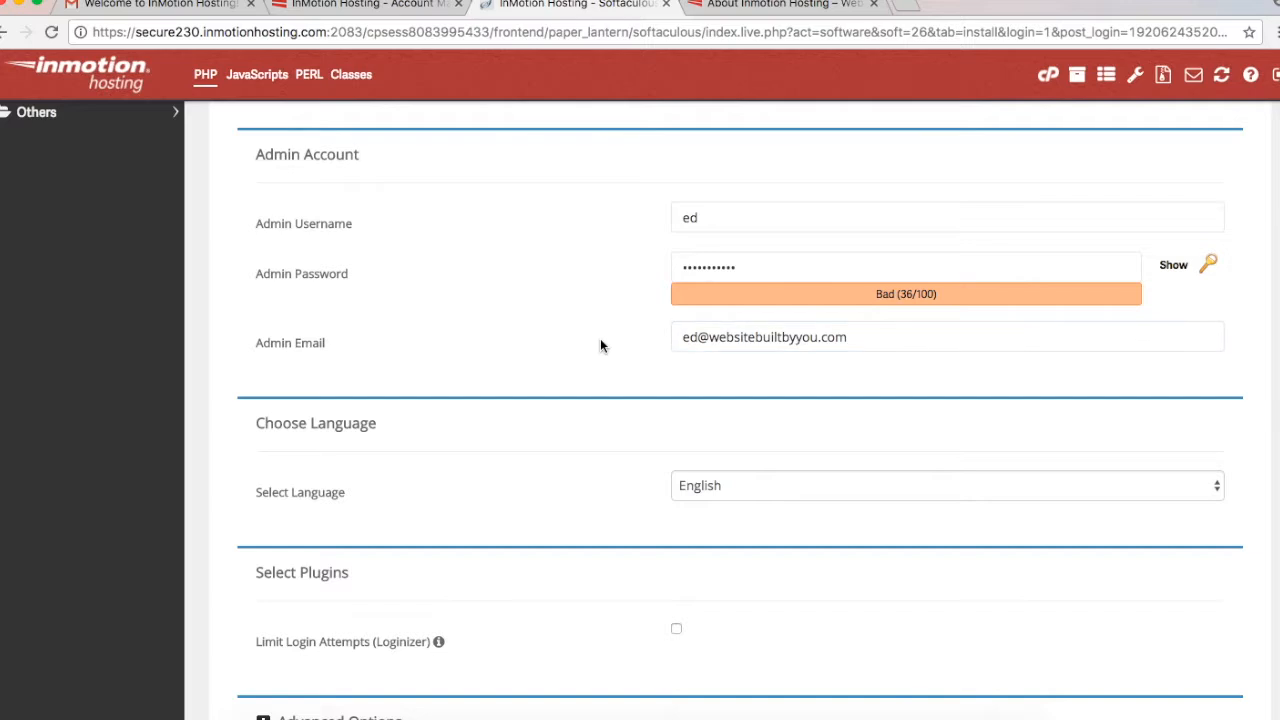
pyautogui.scroll(-3, 600, 345)
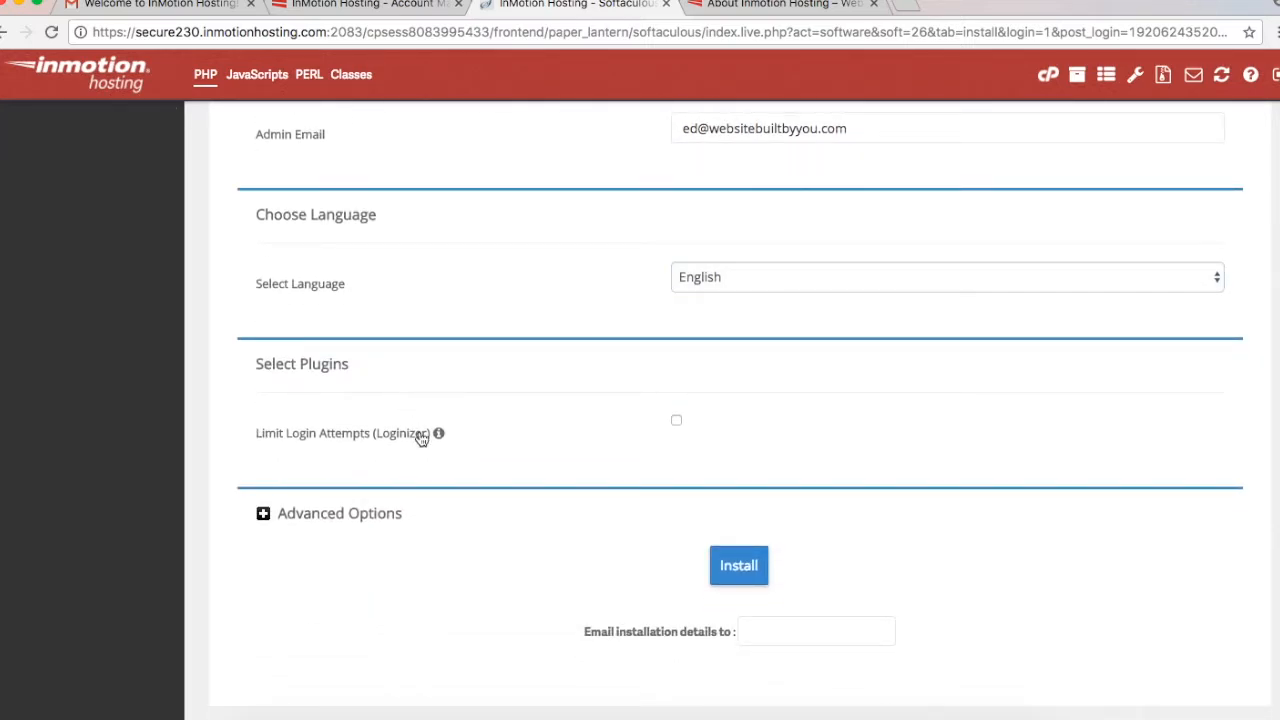
# Leave the Limit Login Attempts (Loginizer) plugin unchecked after toggling it on and off
pyautogui.moveTo(438, 433)
pyautogui.click(676, 420)
pyautogui.click(676, 420)
pyautogui.scroll(-1, 772, 537)
pyautogui.click(792, 574)
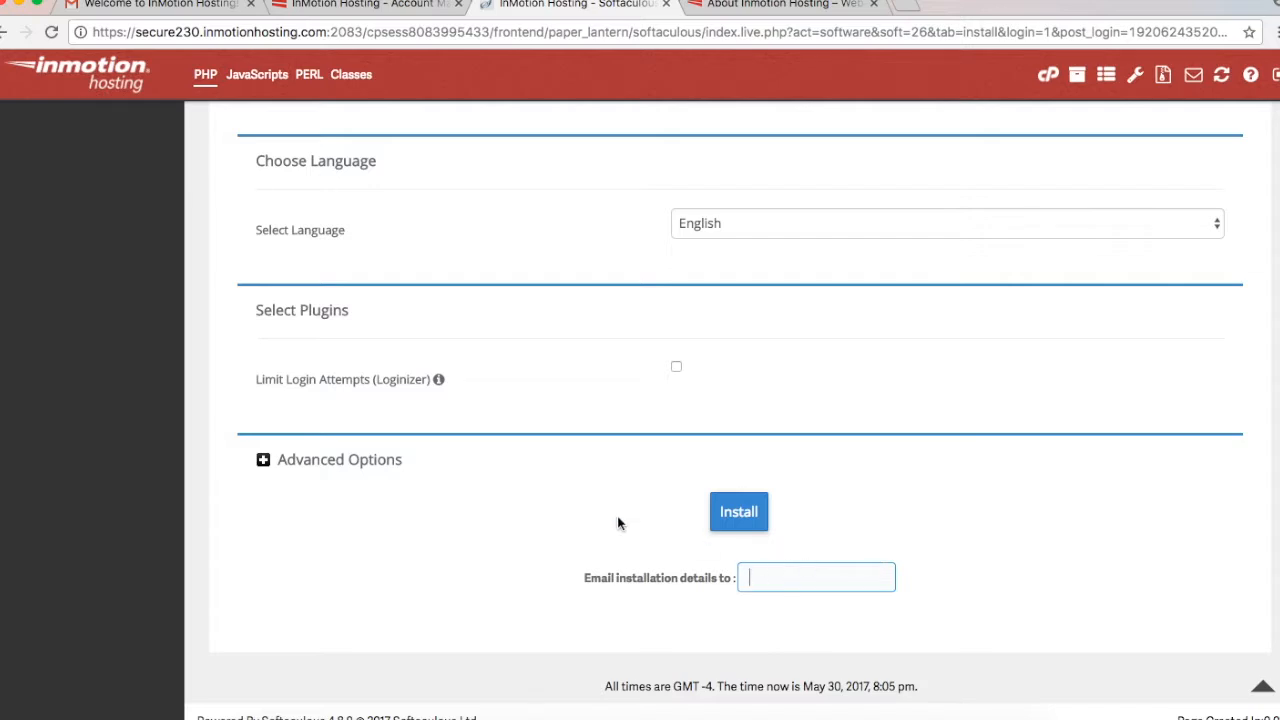
# Expand Advanced Options, keep the Default backup location, and start the installation
pyautogui.click(360, 460)
pyautogui.scroll(-5, 360, 460)
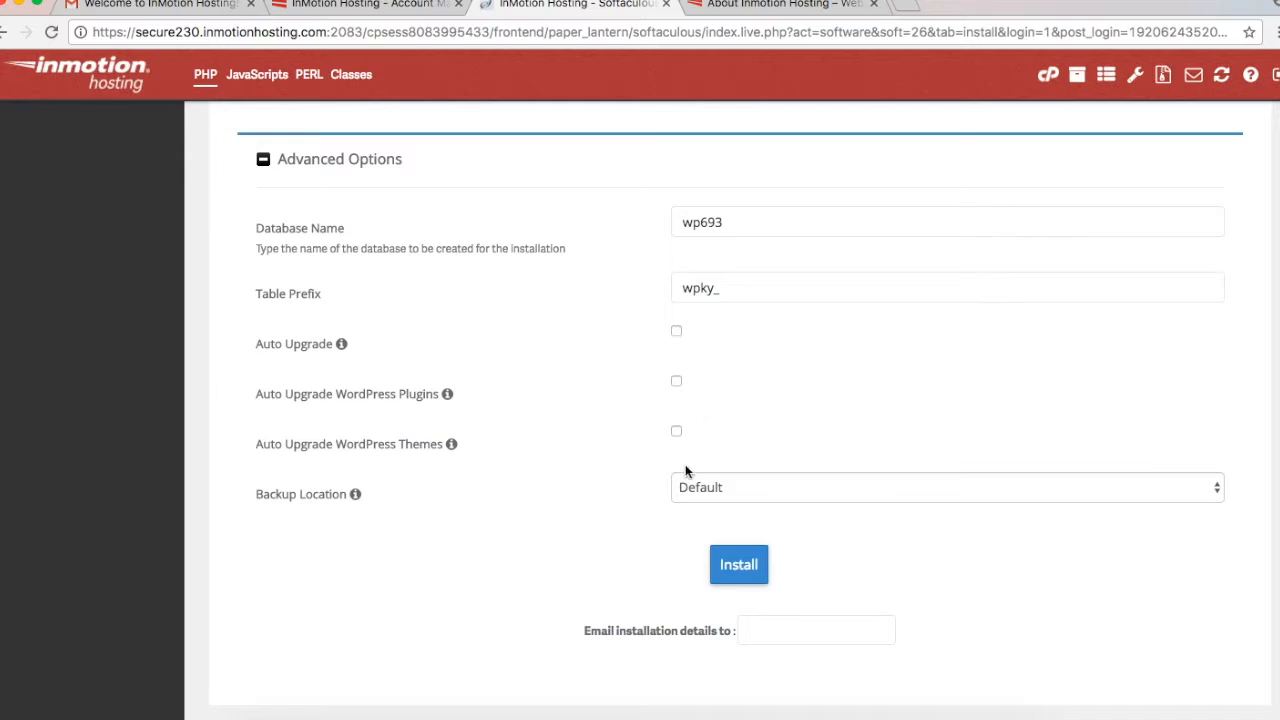
pyautogui.click(759, 489)
pyautogui.click(759, 489)
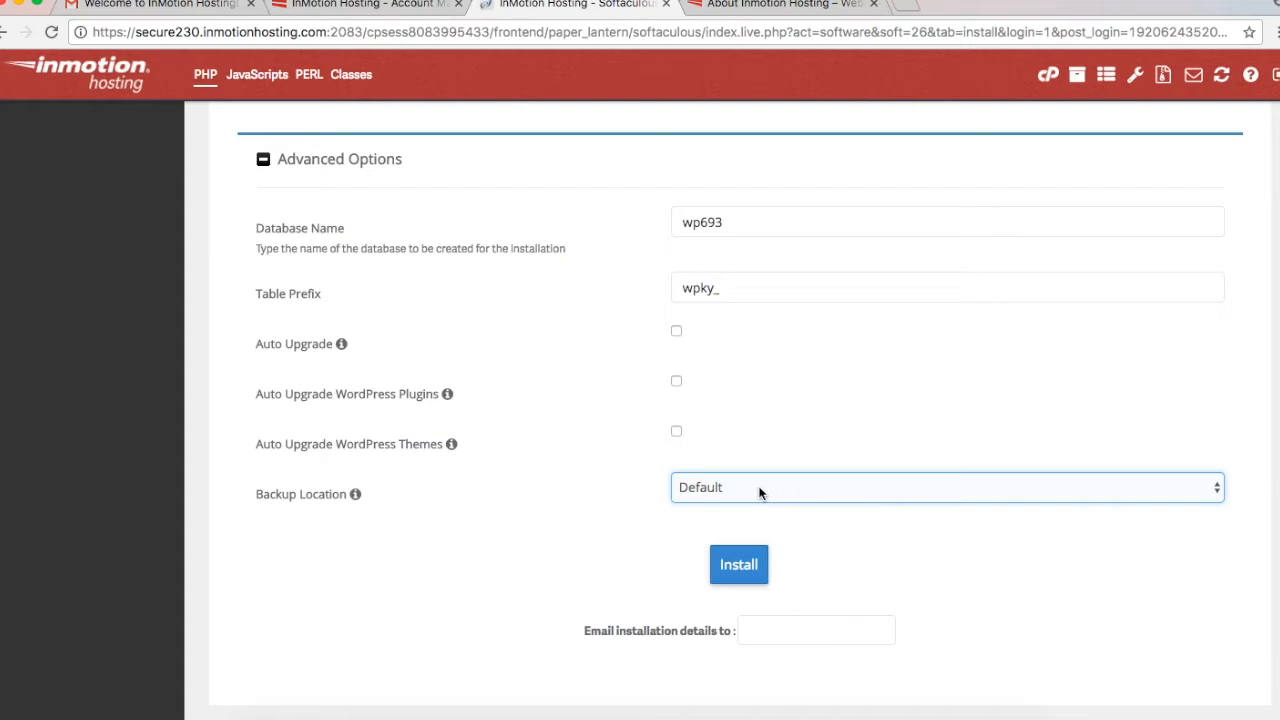
pyautogui.scroll(10, 745, 543)
pyautogui.scroll(-9, 745, 543)
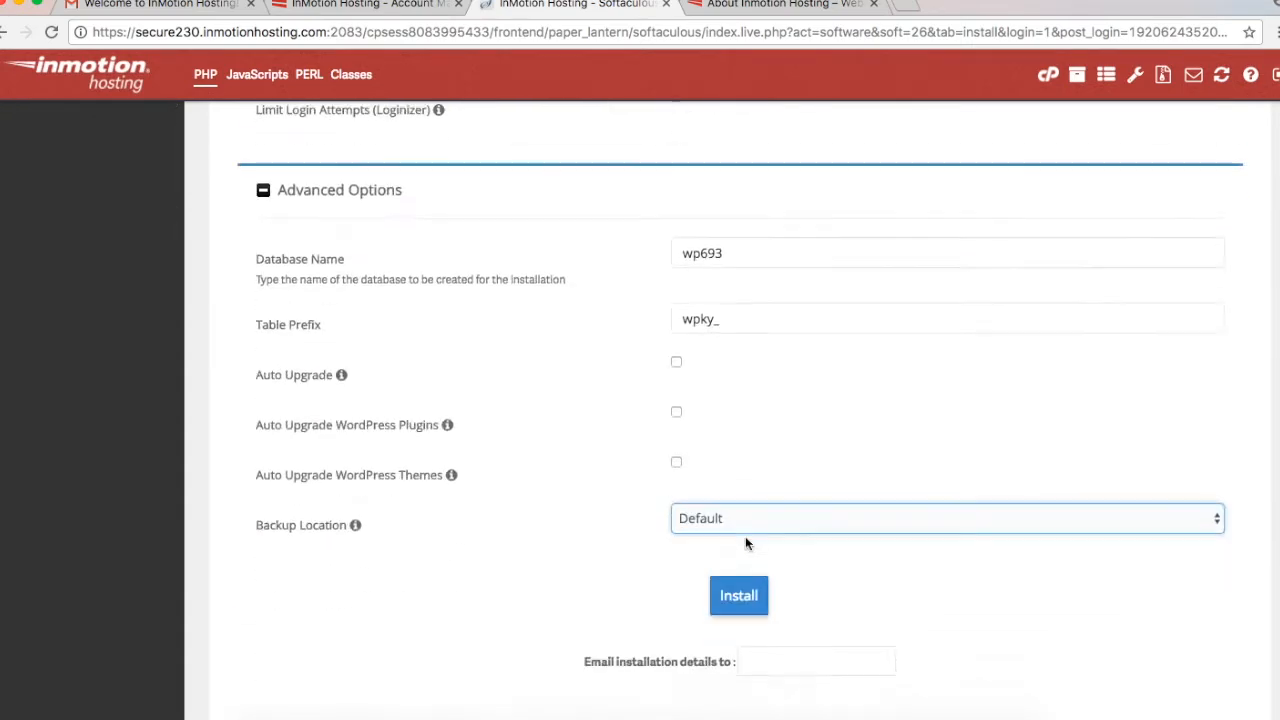
pyautogui.click(739, 595)
pyautogui.scroll(-3, 893, 524)
pyautogui.scroll(3, 893, 524)
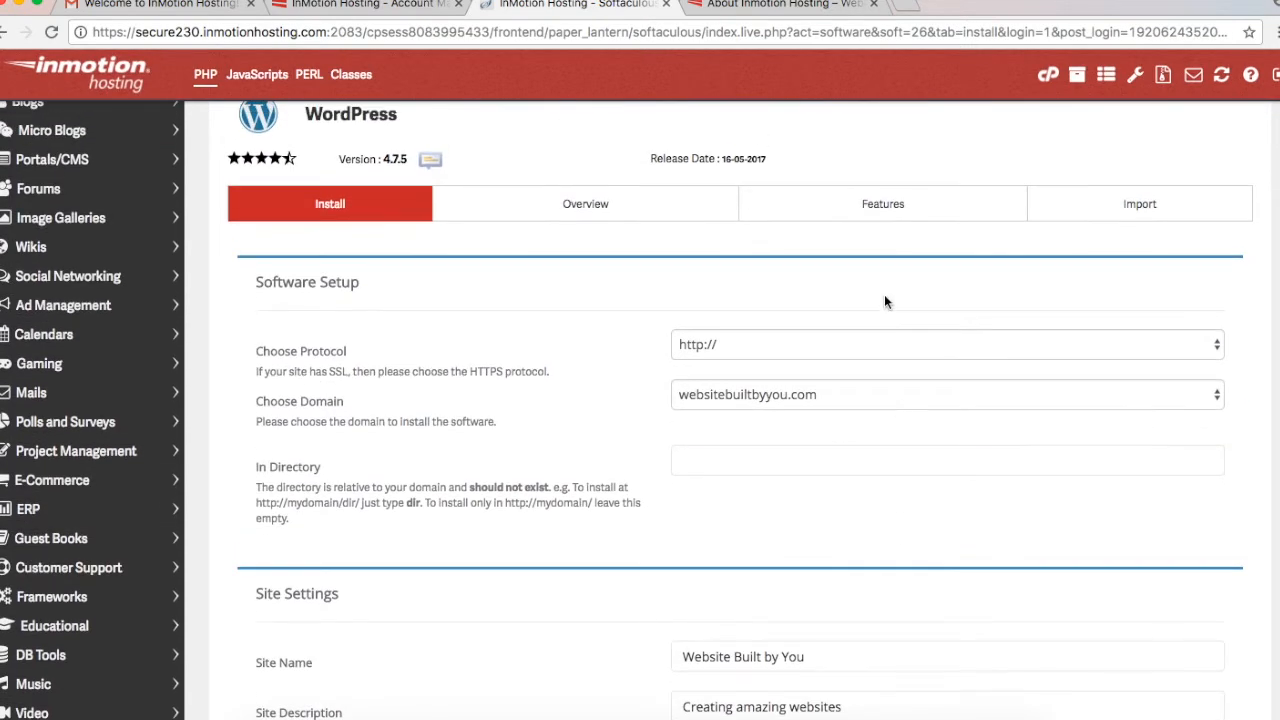
# Choose demo1.websitebuiltbyyou.com as the domain, run Install, and dismiss the weak-password warning
pyautogui.click(867, 385)
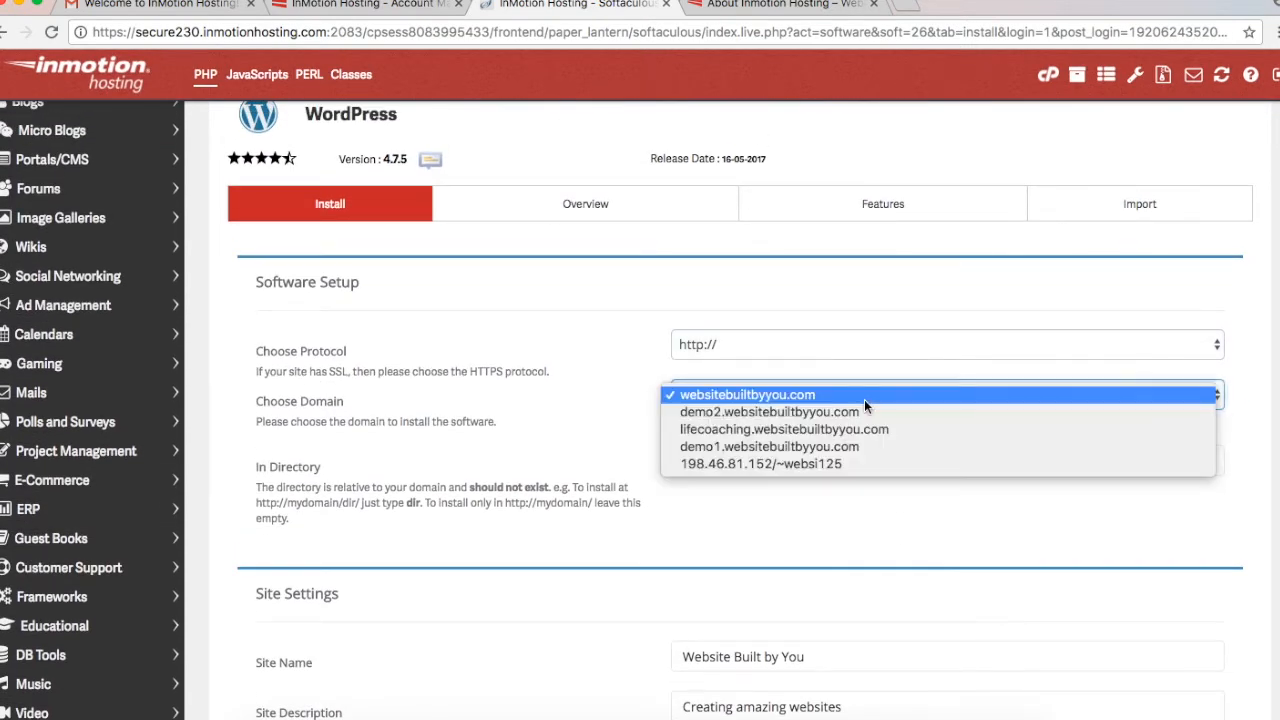
pyautogui.click(830, 447)
pyautogui.scroll(-15, 806, 585)
pyautogui.scroll(1, 778, 548)
pyautogui.click(750, 510)
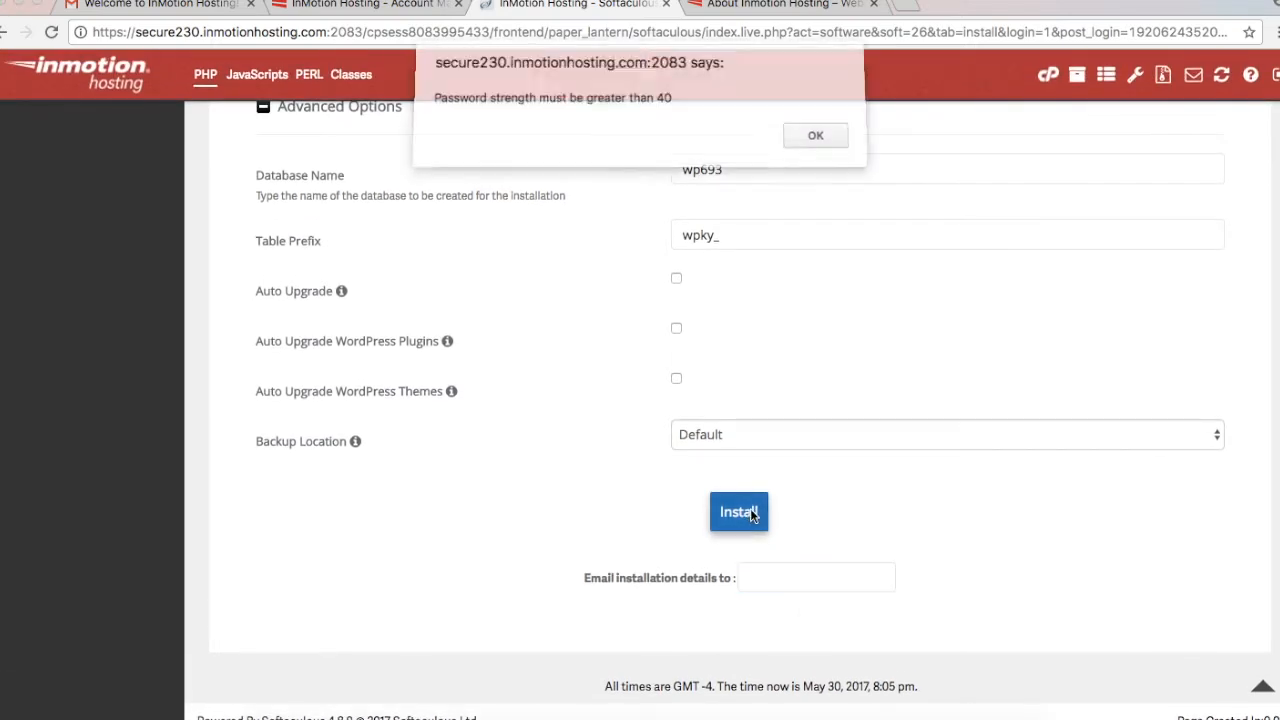
pyautogui.click(814, 141)
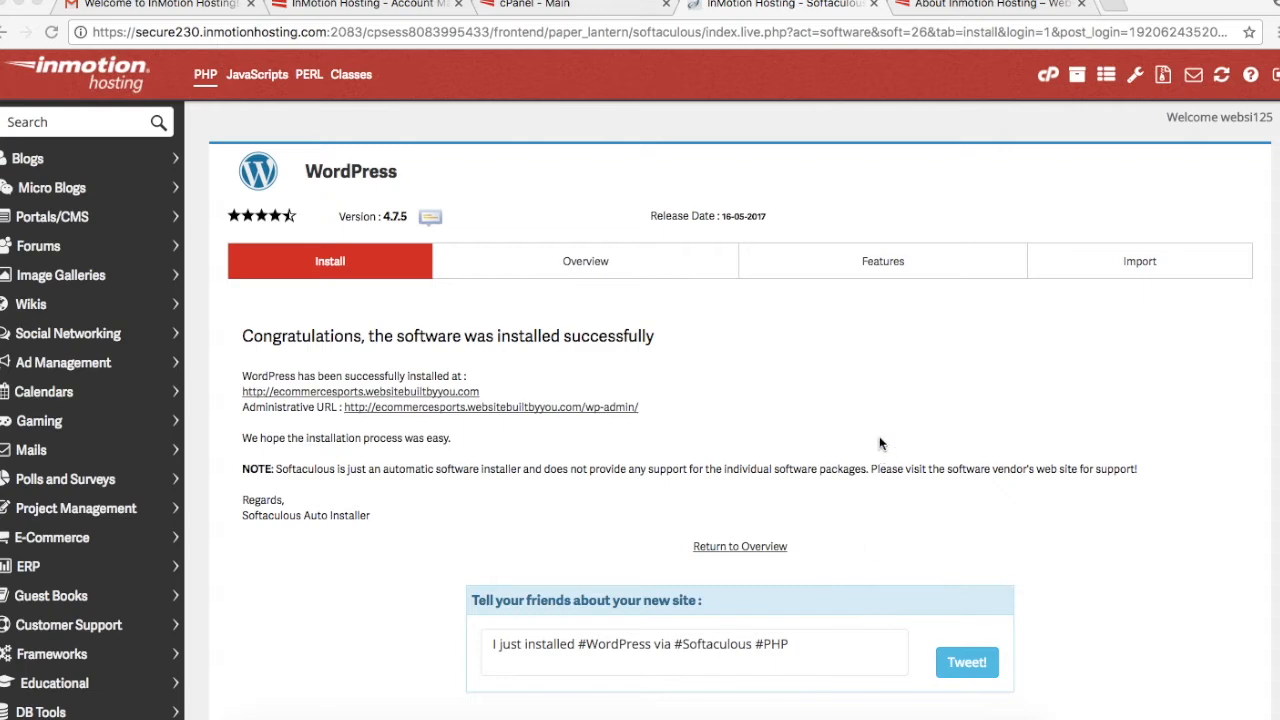
# Follow the Administrative URL to ecommercesports.websitebuiltbyyou.com/wp-admin and view the dashboard
pyautogui.scroll(-1, 862, 445)
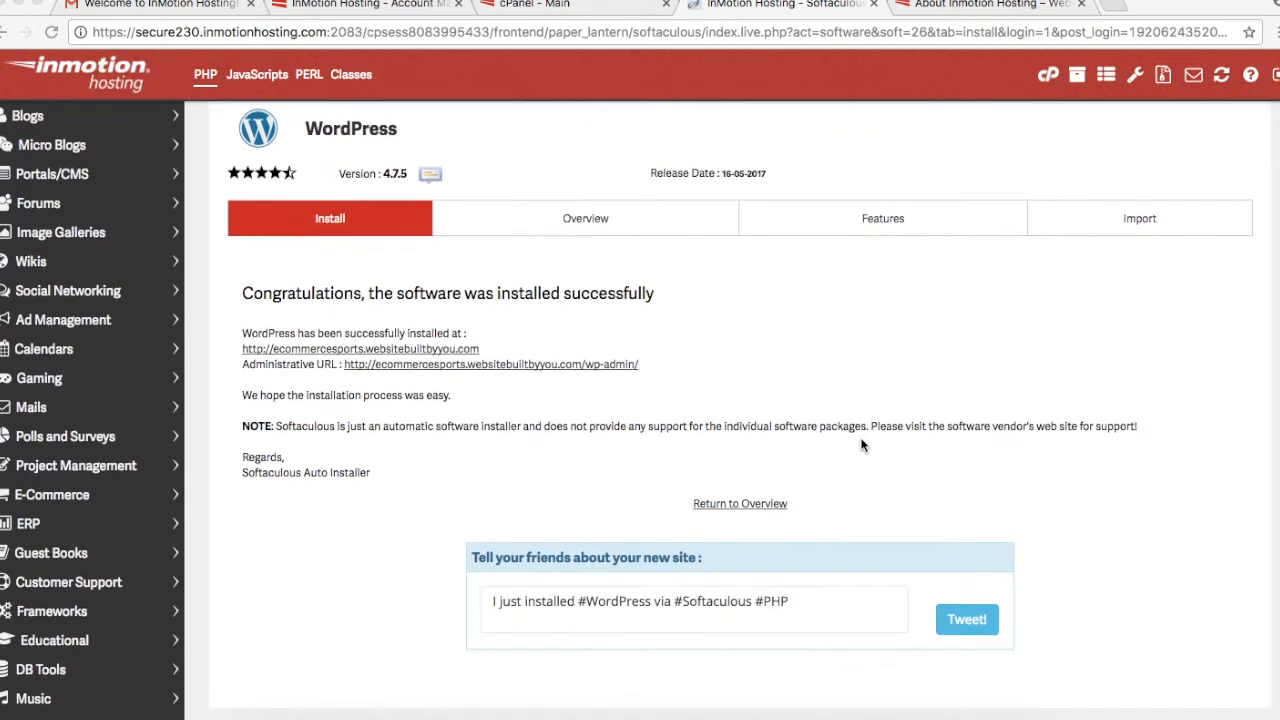
pyautogui.click(566, 366)
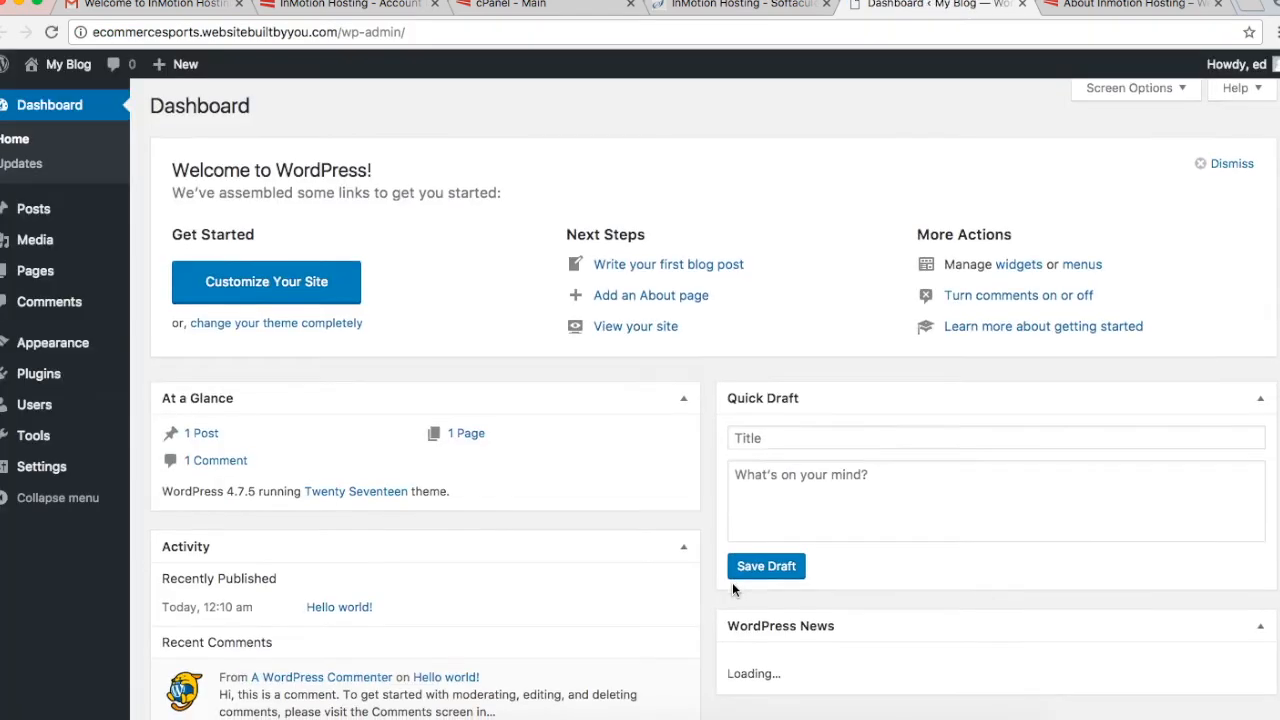
pyautogui.scroll(-3, 732, 588)
pyautogui.scroll(4, 732, 588)
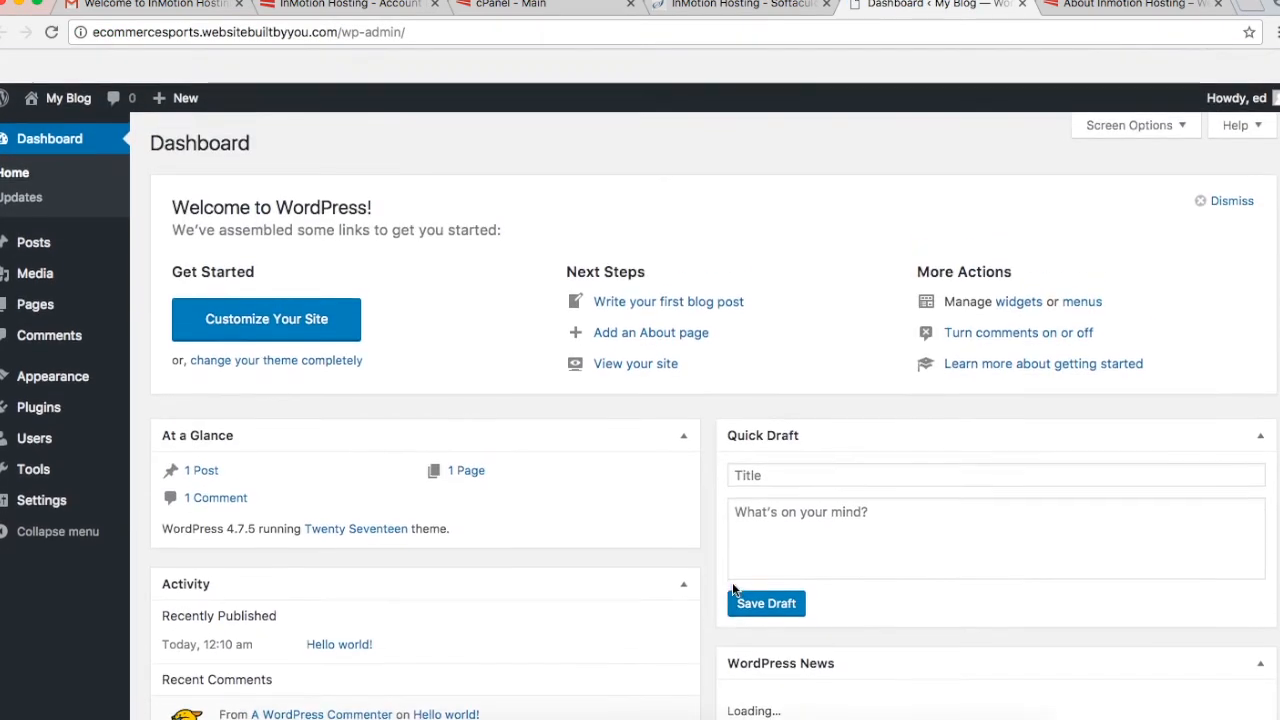